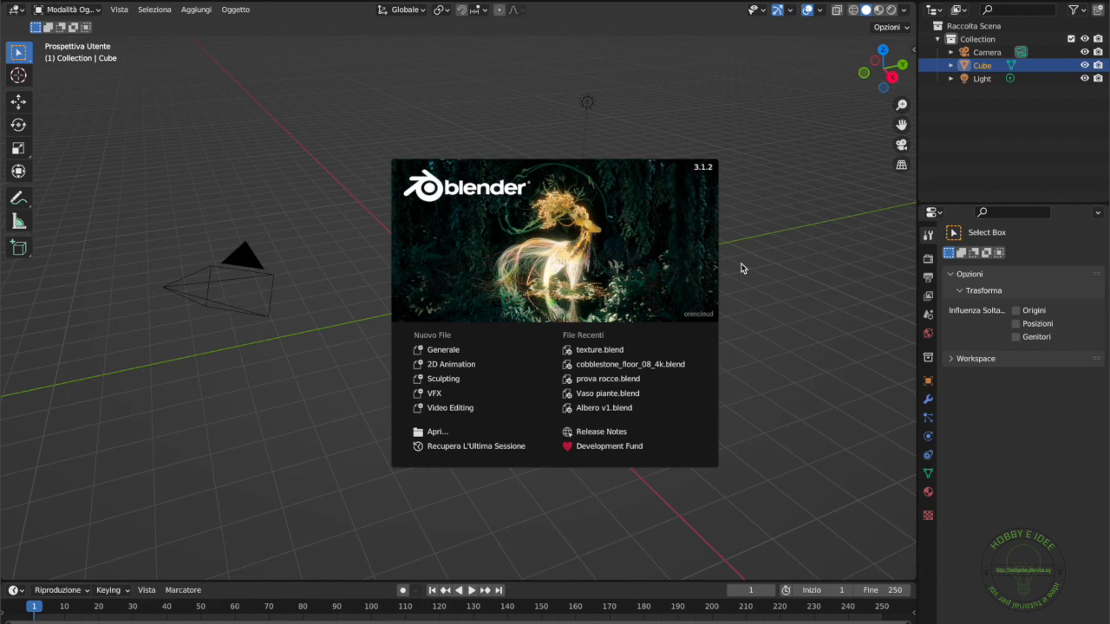
Step: Set the default cube's Z dimension to 0.3 mm to flatten it into a slab
click(741, 268)
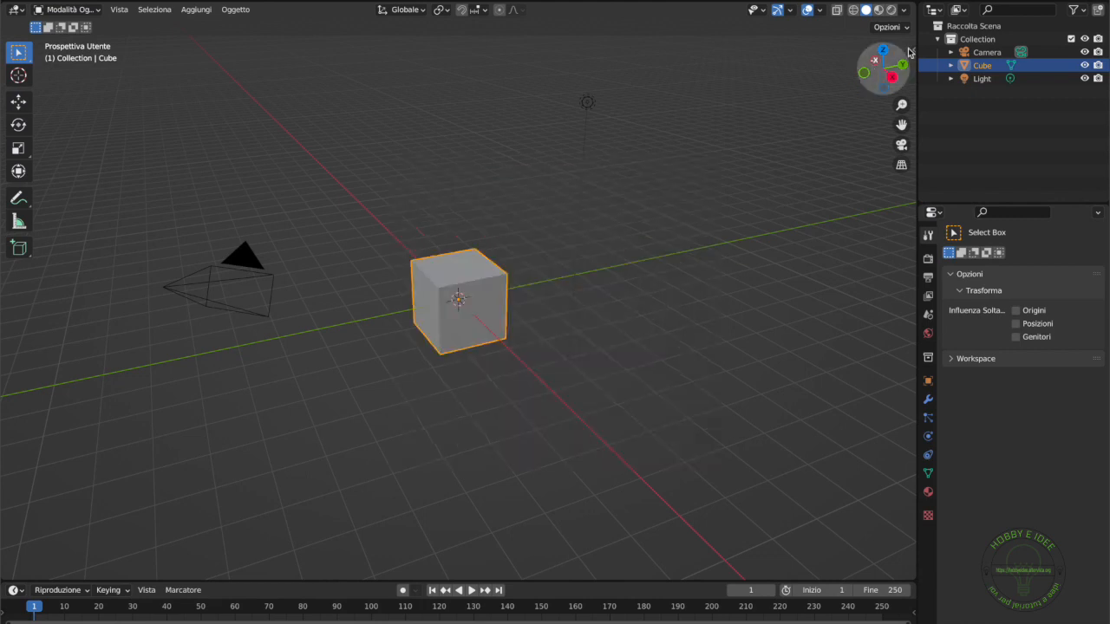
click(912, 51)
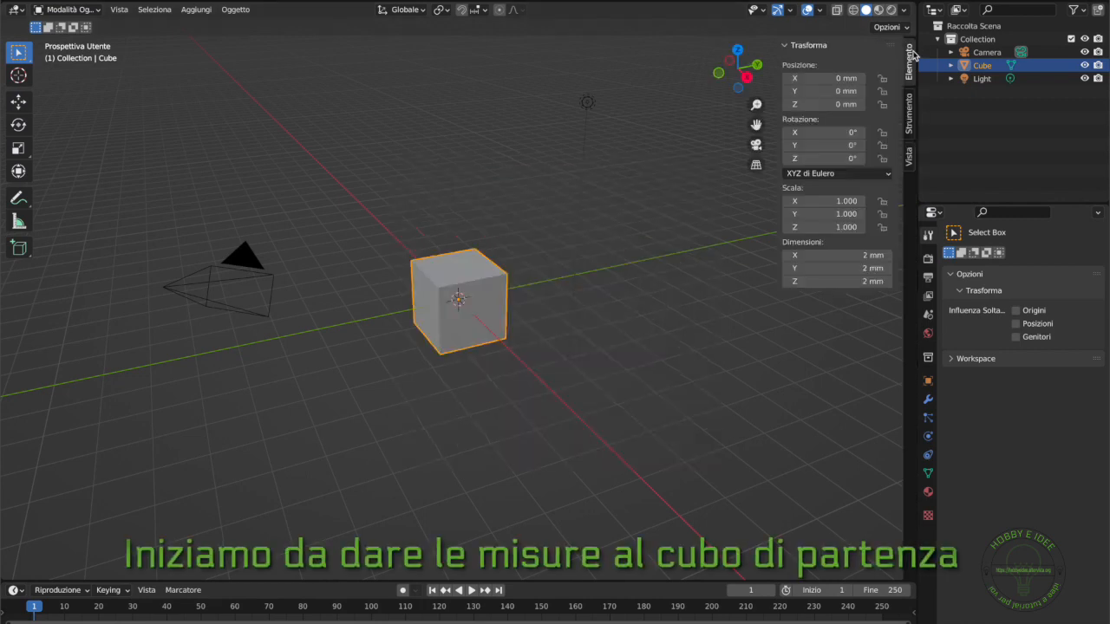
click(848, 281)
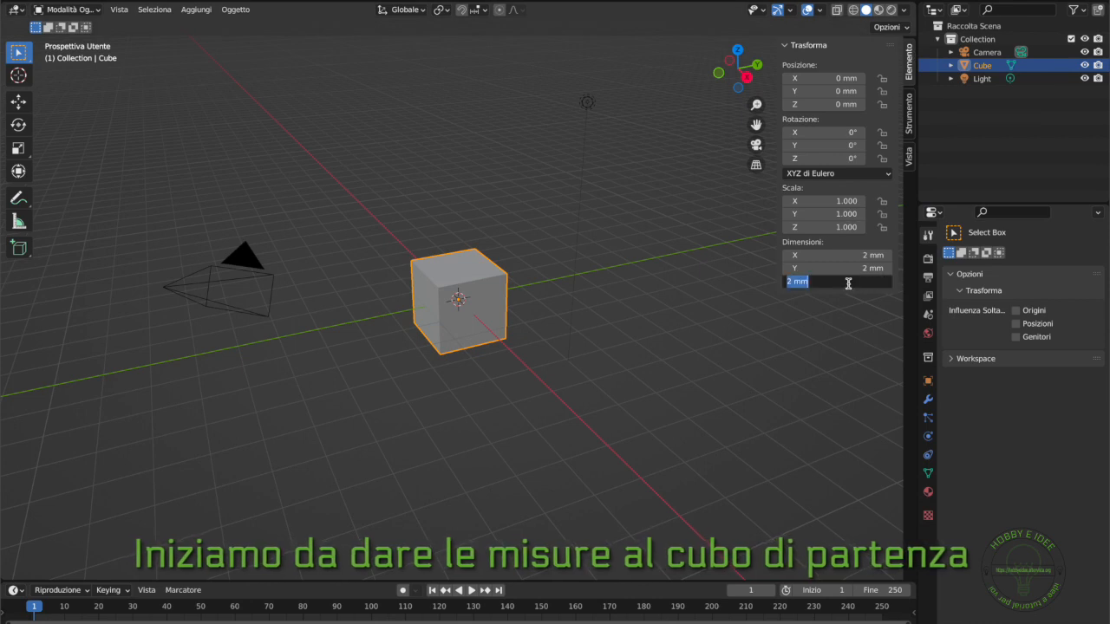
text(0.)
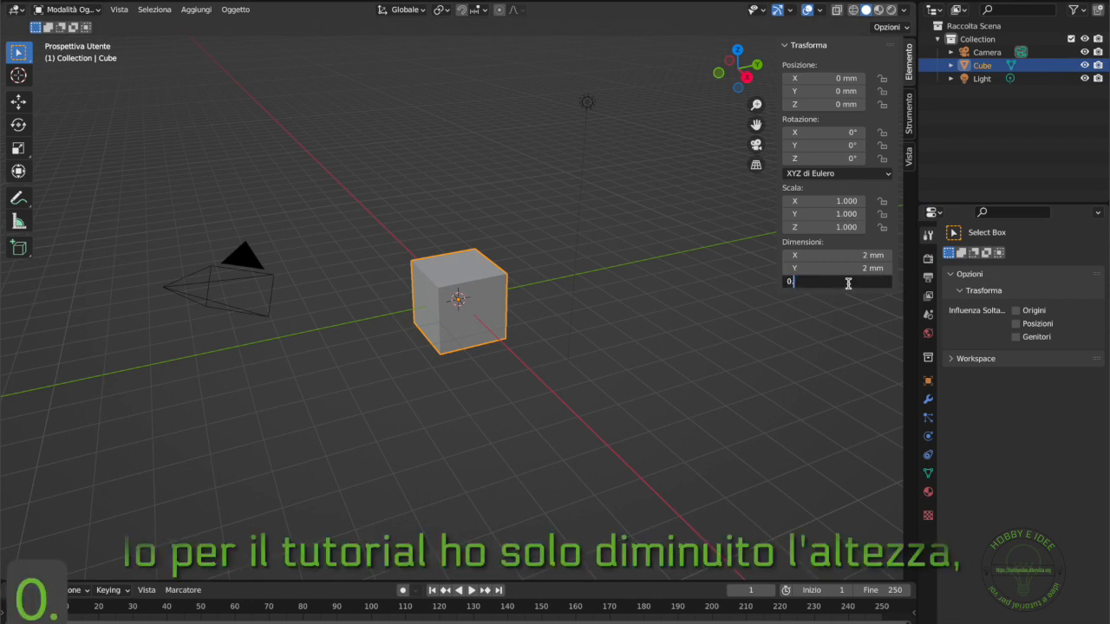
text(3)
key(Return)
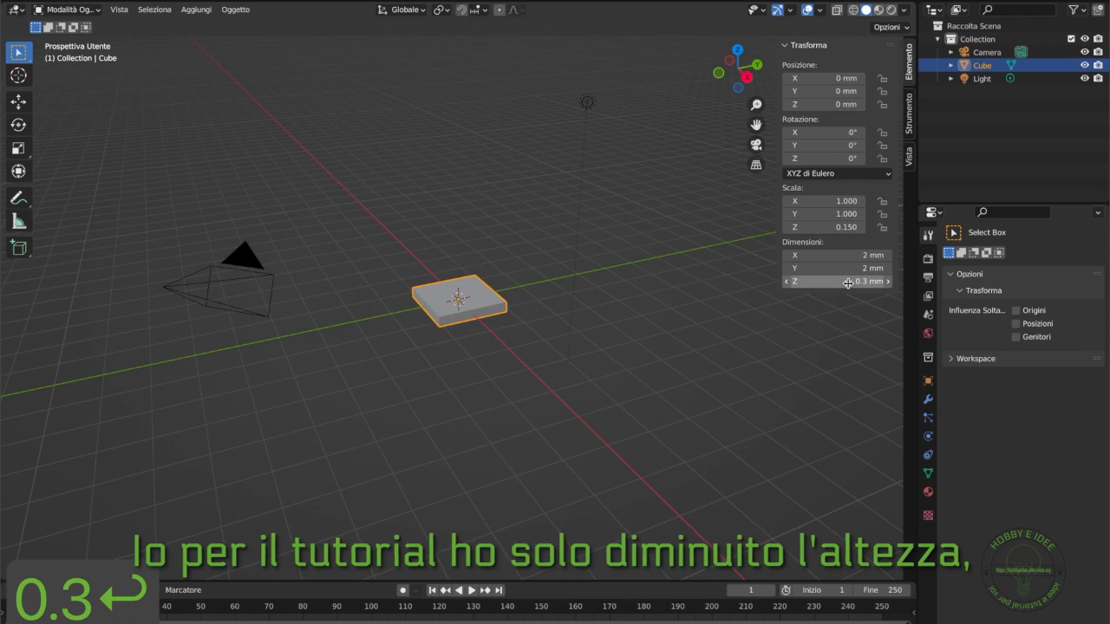
Step: Apply all transformations to the flattened cube and enter Edit Mode
scroll(529, 241, up, 4)
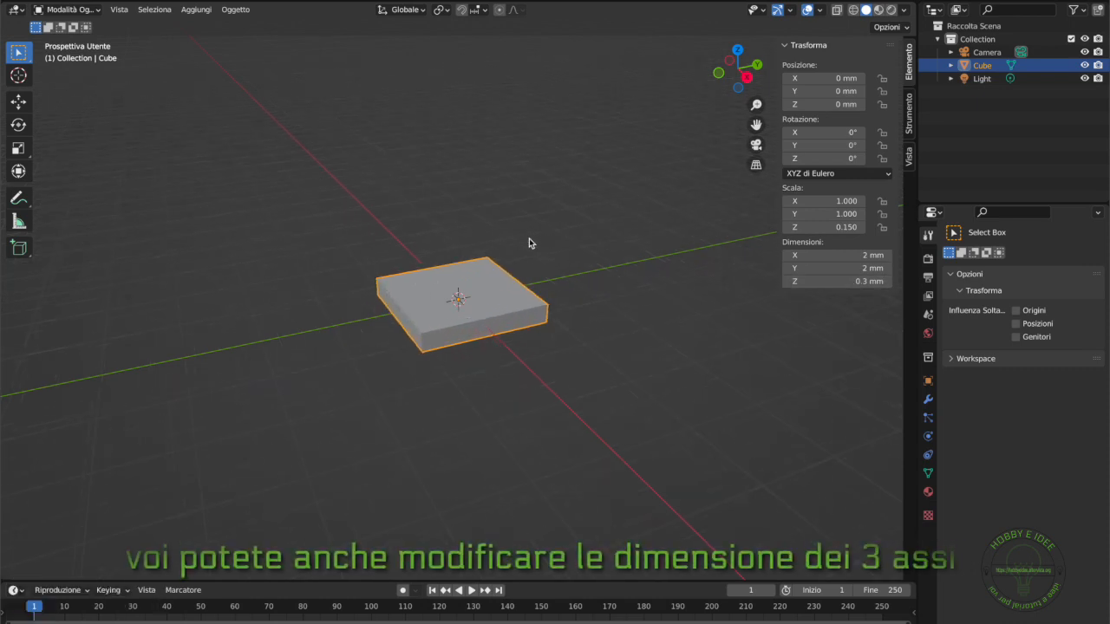
scroll(528, 240, up, 3)
scroll(528, 240, up, 3)
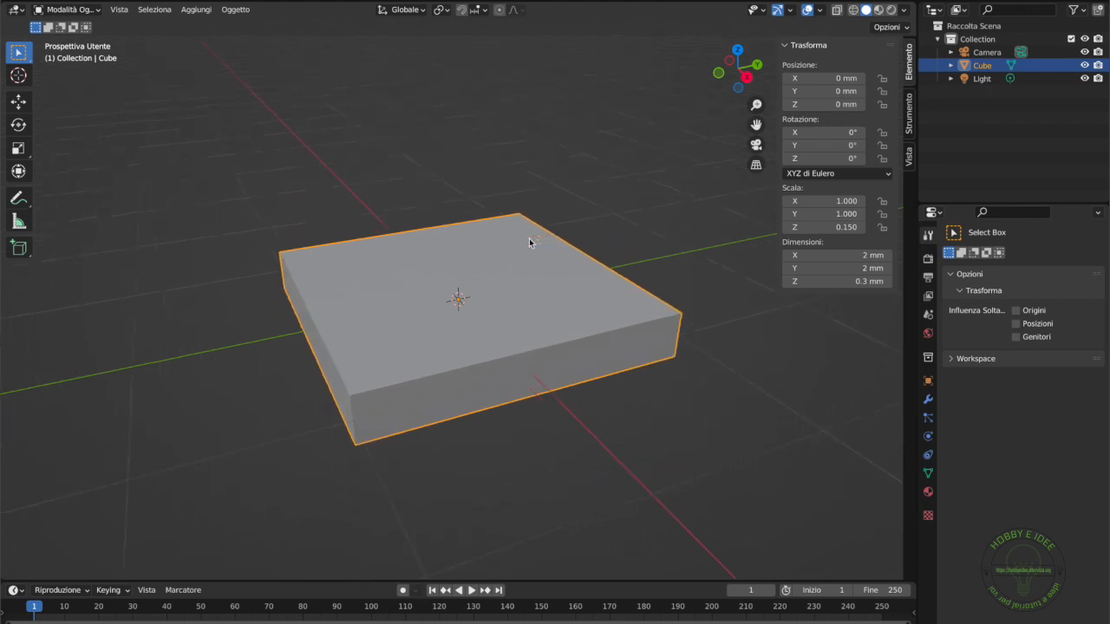
scroll(529, 241, up, 3)
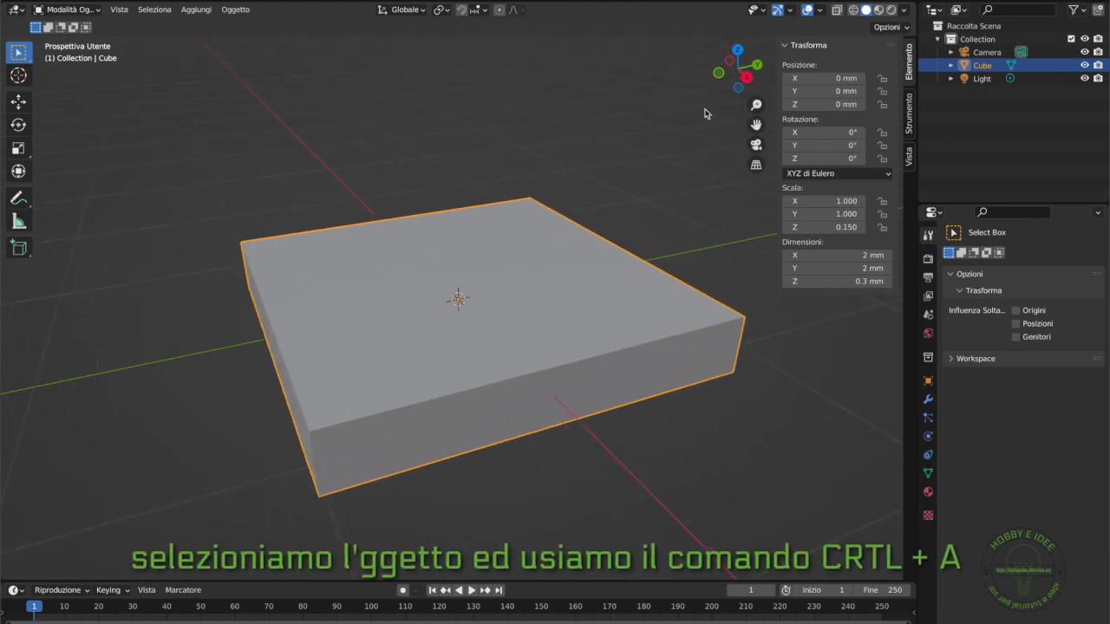
click(785, 47)
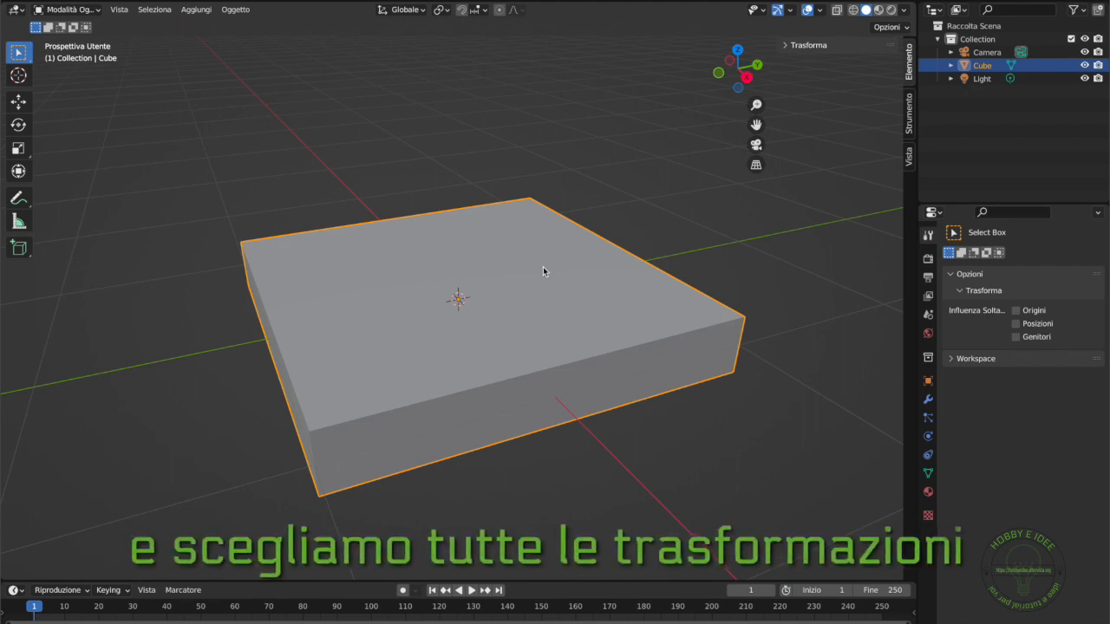
key(ctrl+a)
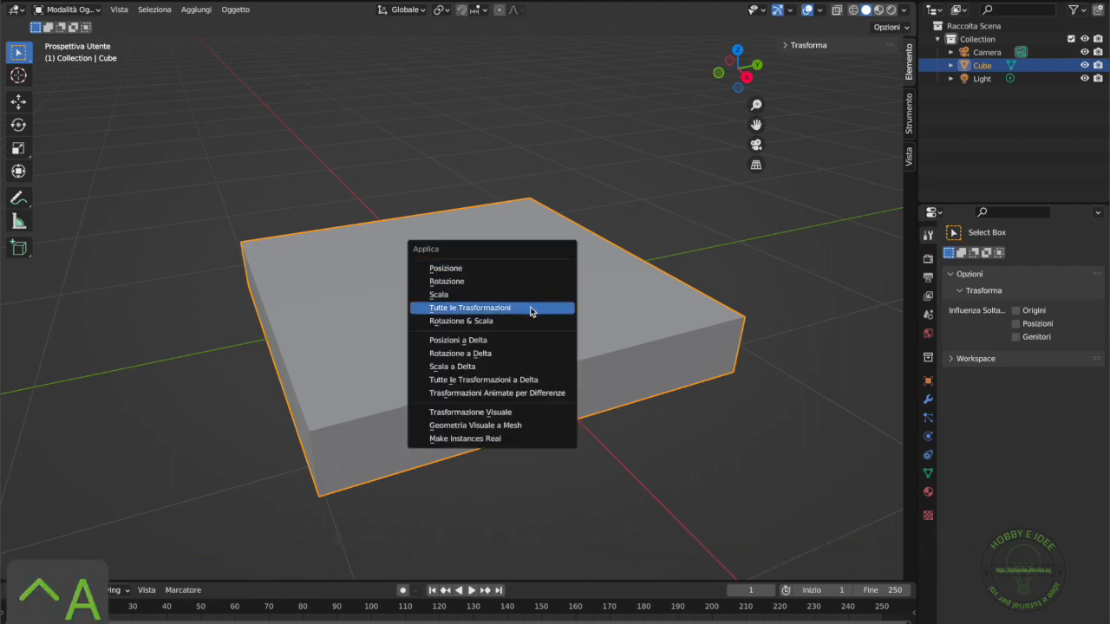
click(532, 309)
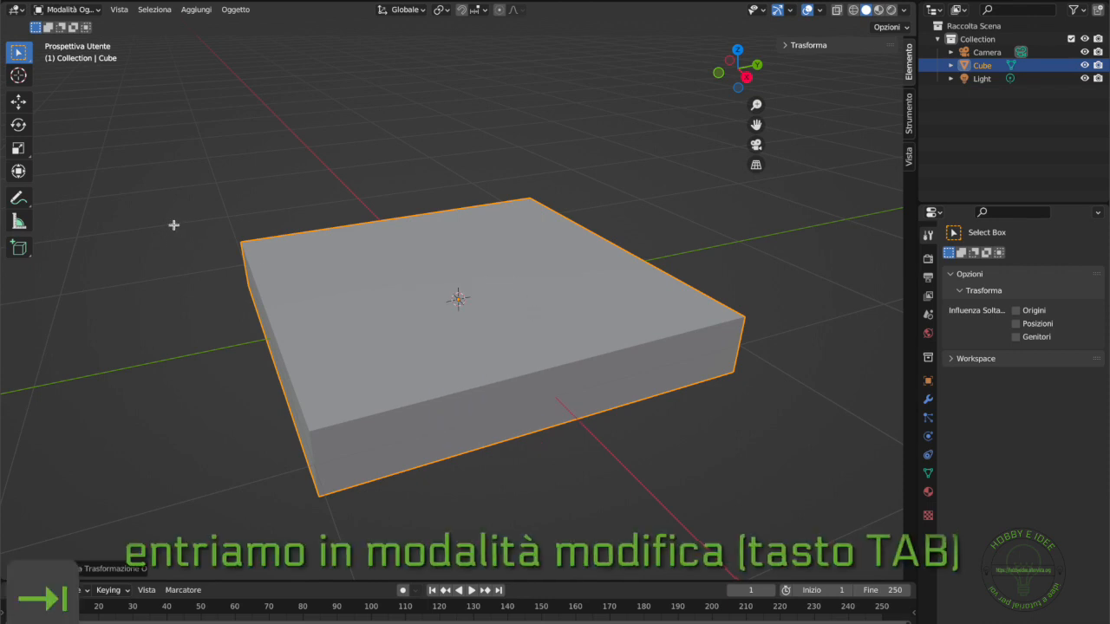
key(Tab)
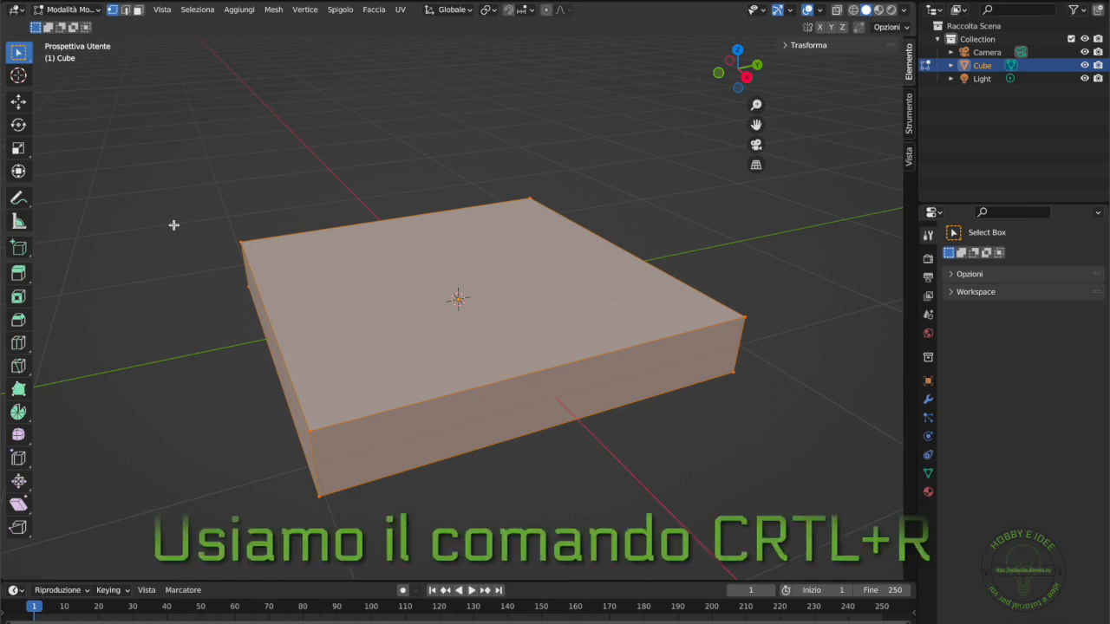
key(ctrl+r)
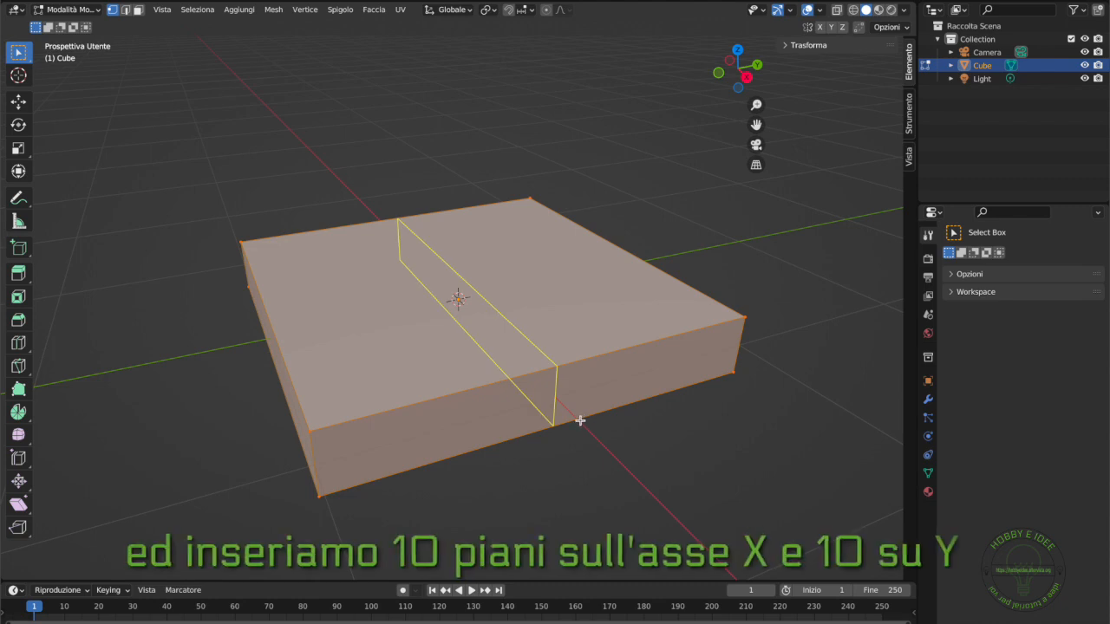
key(1)
key(0)
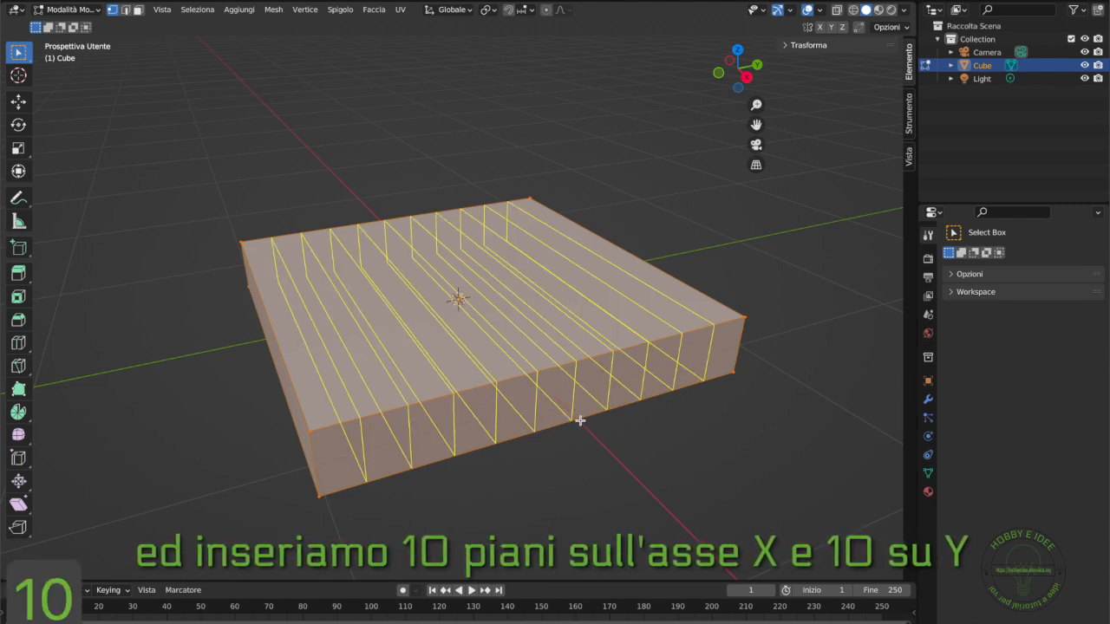
key(Return)
right_click(575, 416)
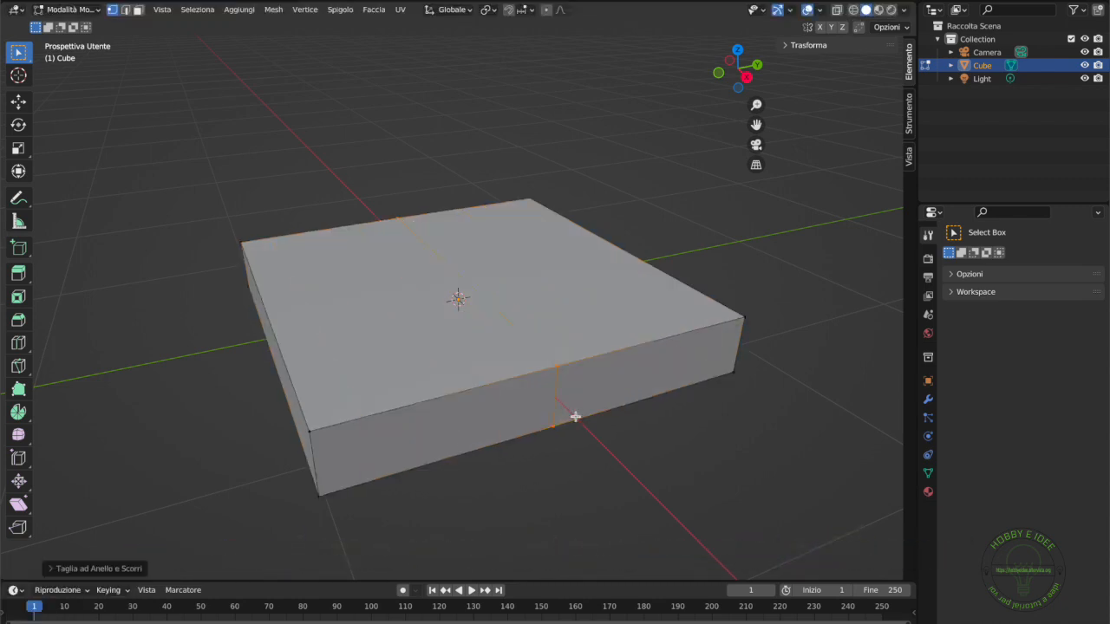
key(ctrl+z)
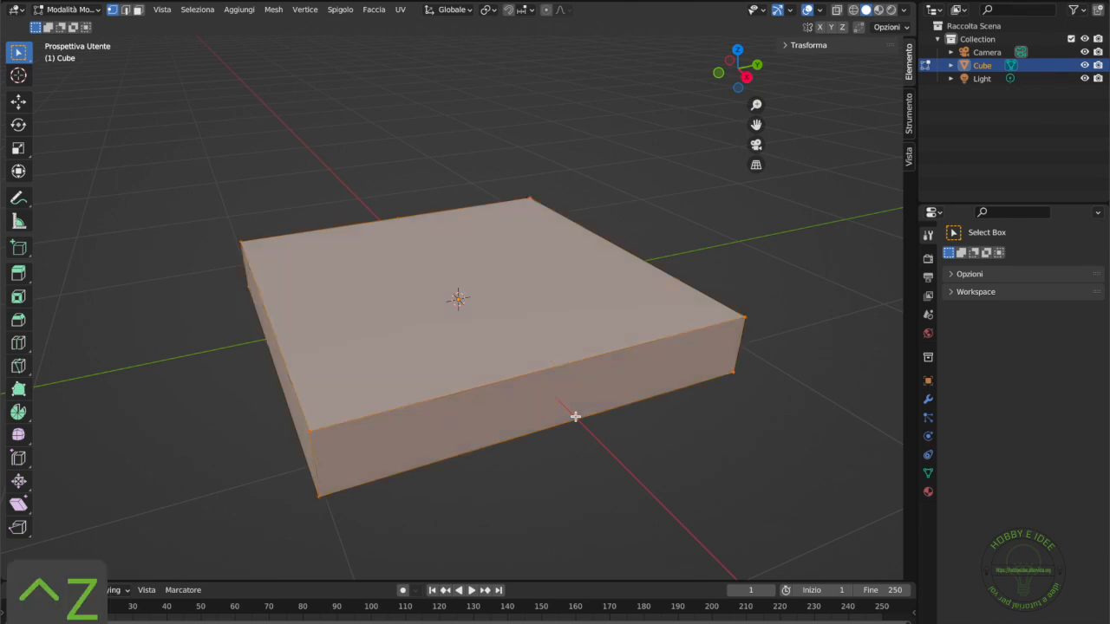
Step: Add 10 evenly spaced loop cuts to the slab, running parallel to the X axis
key(ctrl+r)
key(1)
key(0)
key(Return)
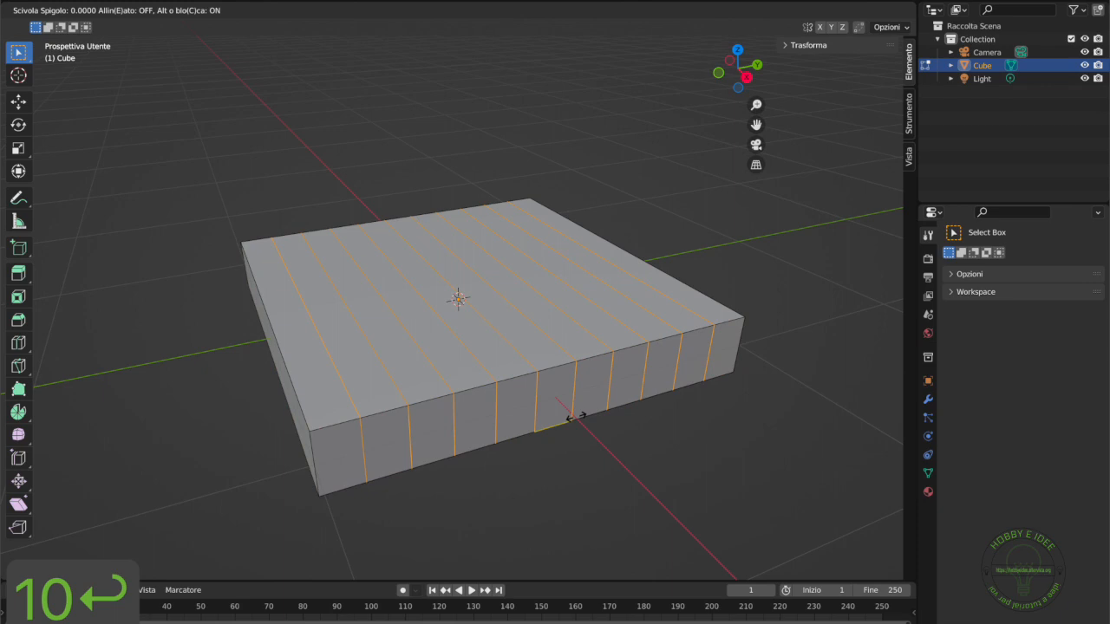
click(576, 417)
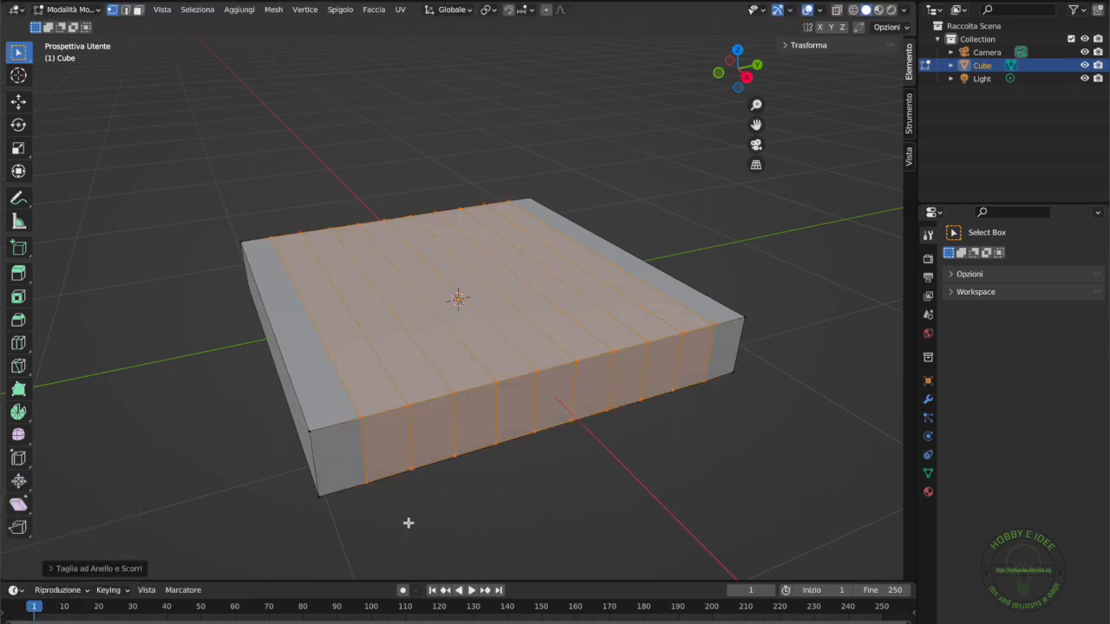
Step: Add 10 evenly spaced loop cuts to the slab, running parallel to the Y axis
key(alt+r)
key(ctrl+r)
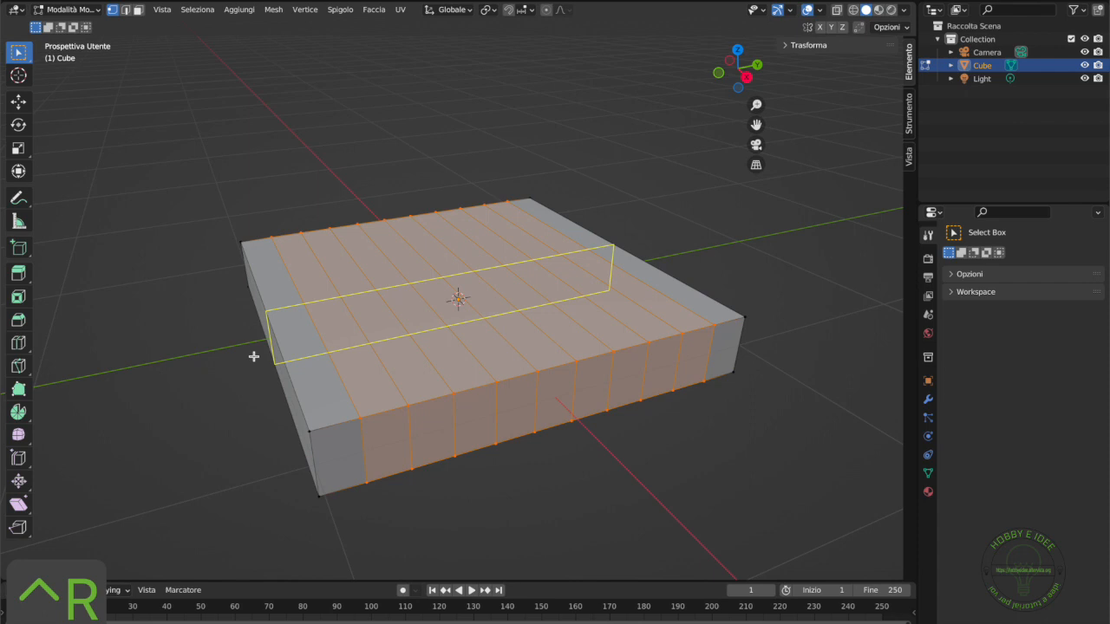
key(1)
key(0)
key(Return)
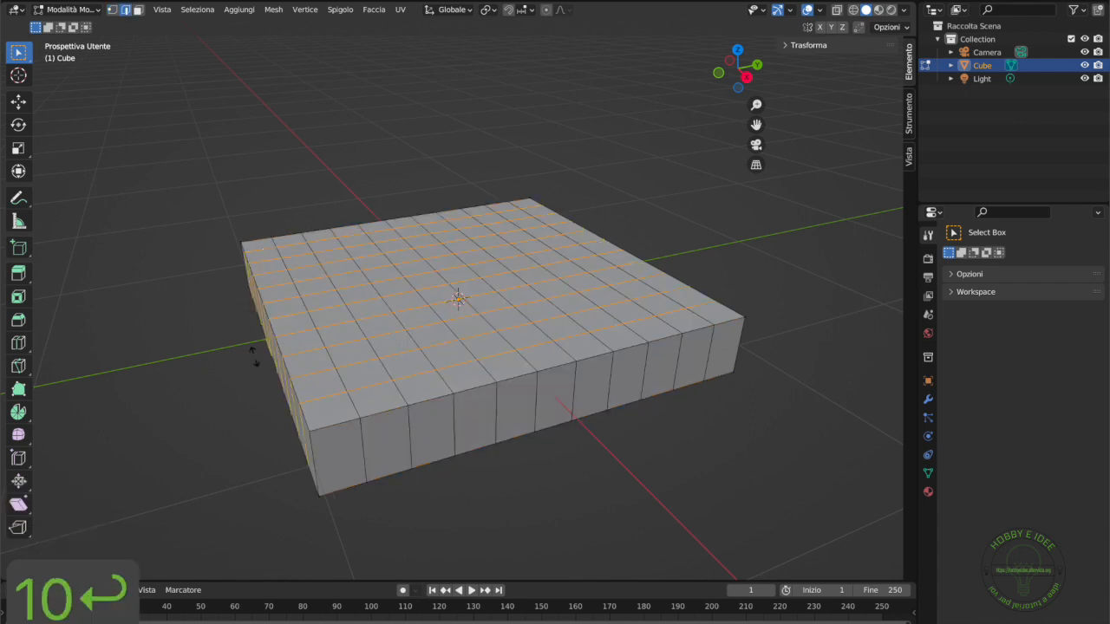
key(Escape)
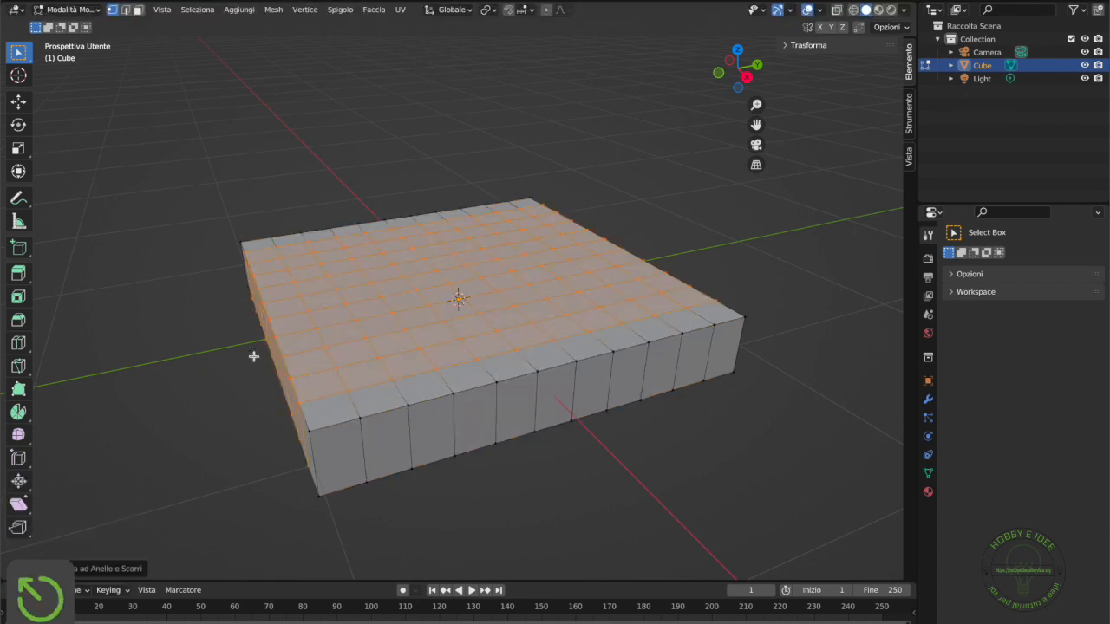
Step: Select the slab's entire top surface from the top view and switch to face selection
click(198, 248)
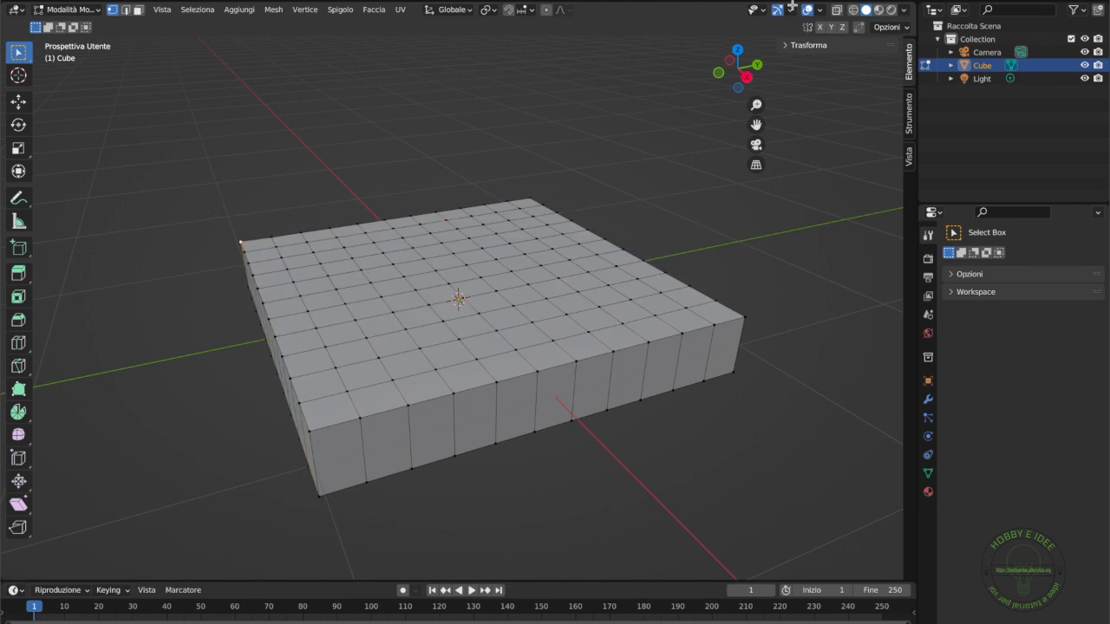
click(737, 51)
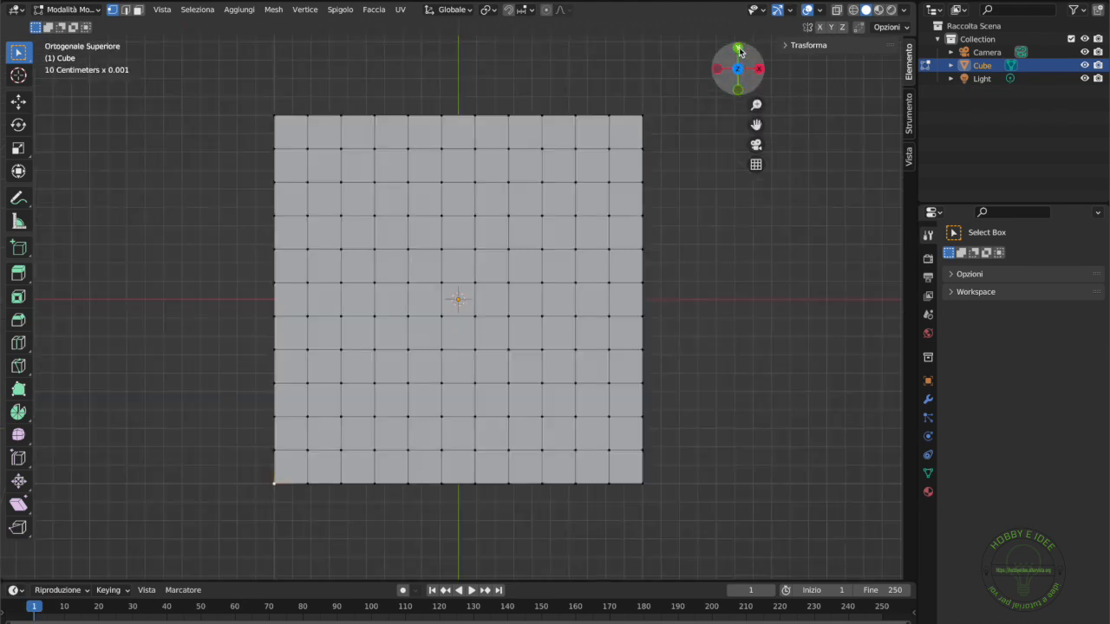
drag(249, 102, 677, 502)
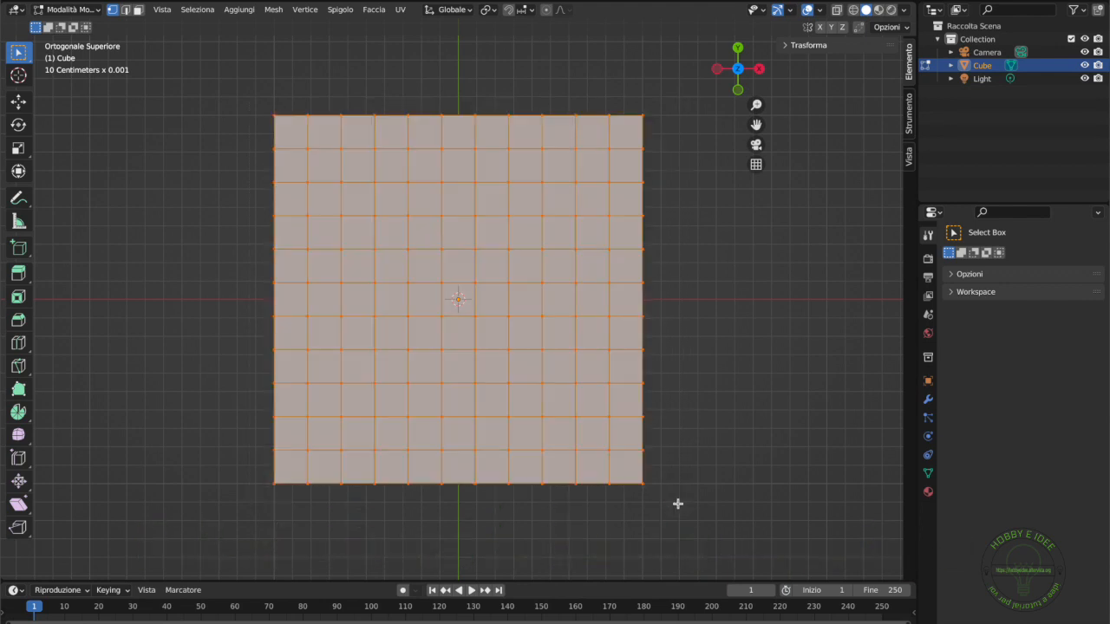
key(3)
Step: Create a vertex group named "Faccia superiore" and assign the selected top faces to it
click(928, 472)
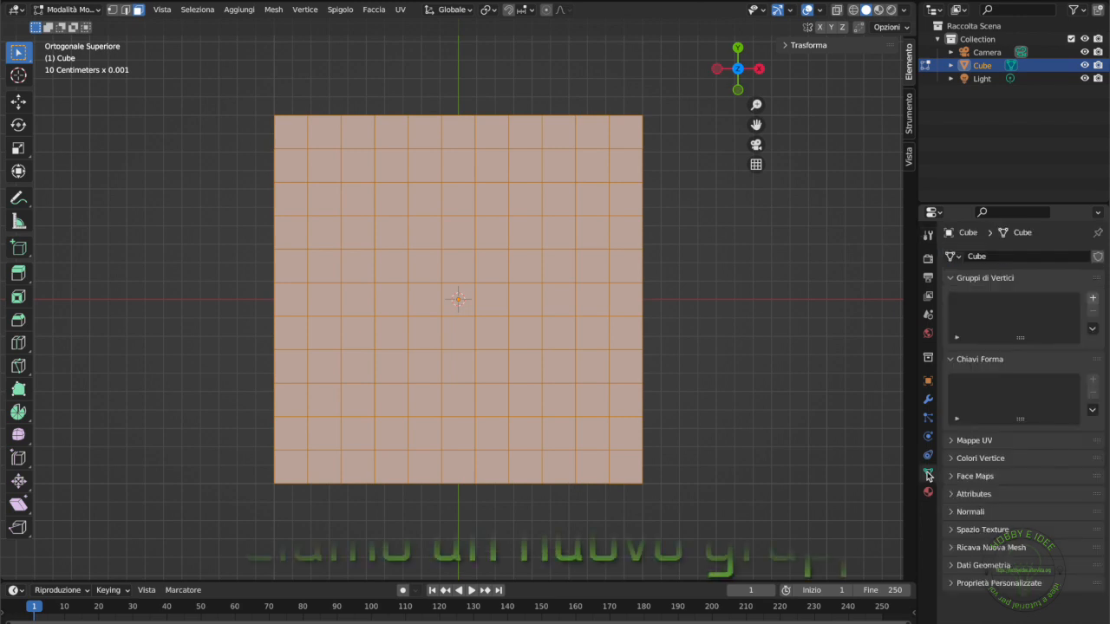
click(1092, 298)
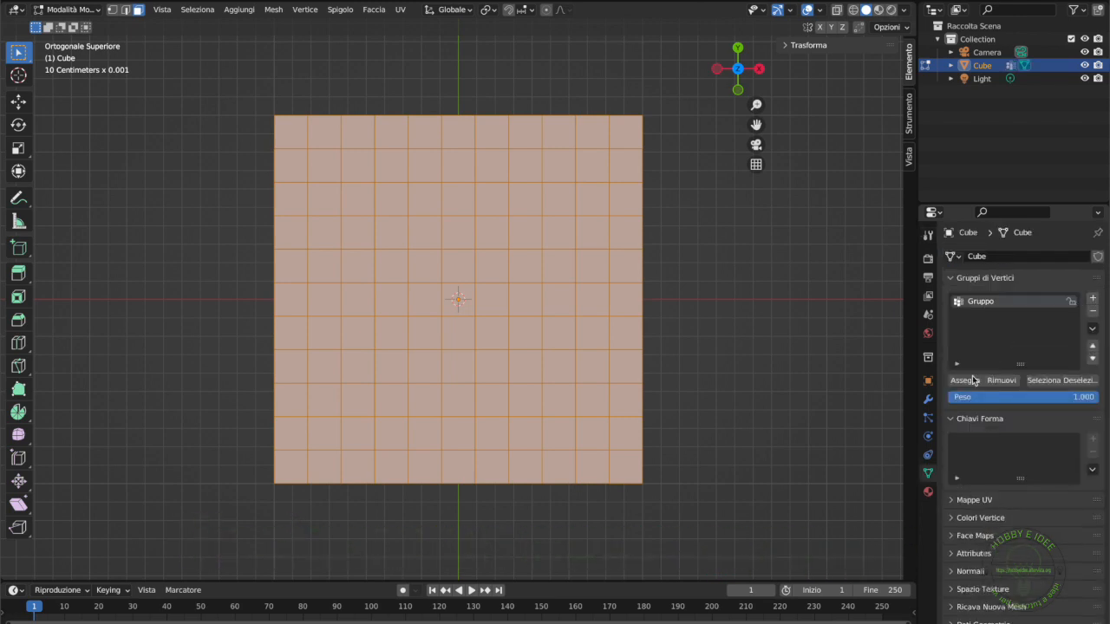
double_click(994, 301)
text(Faccia_su)
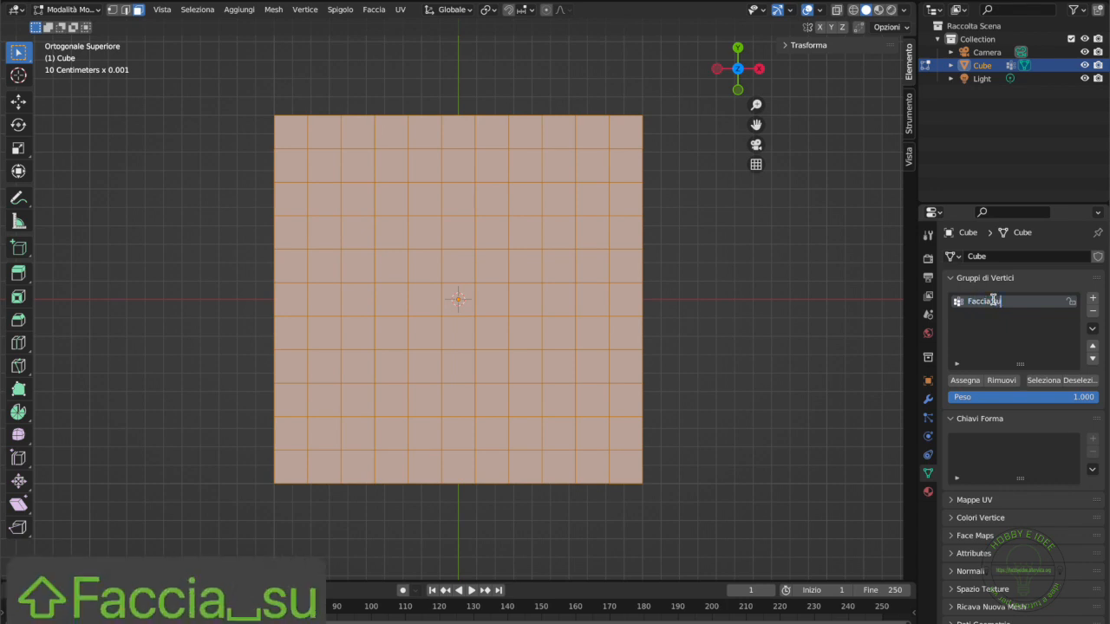
text(periore)
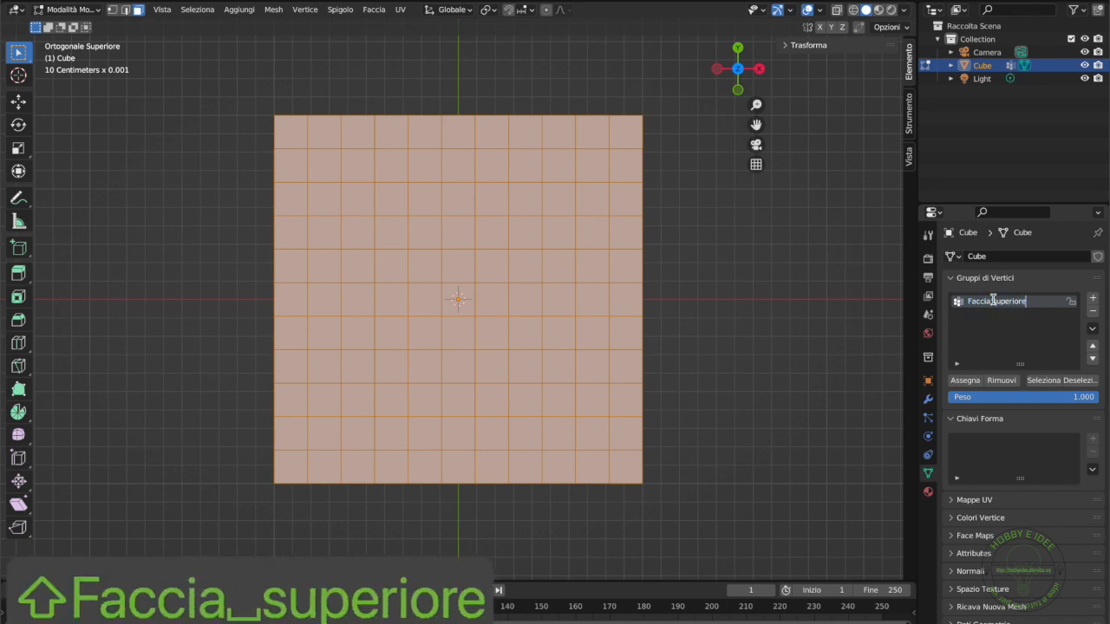
key(Return)
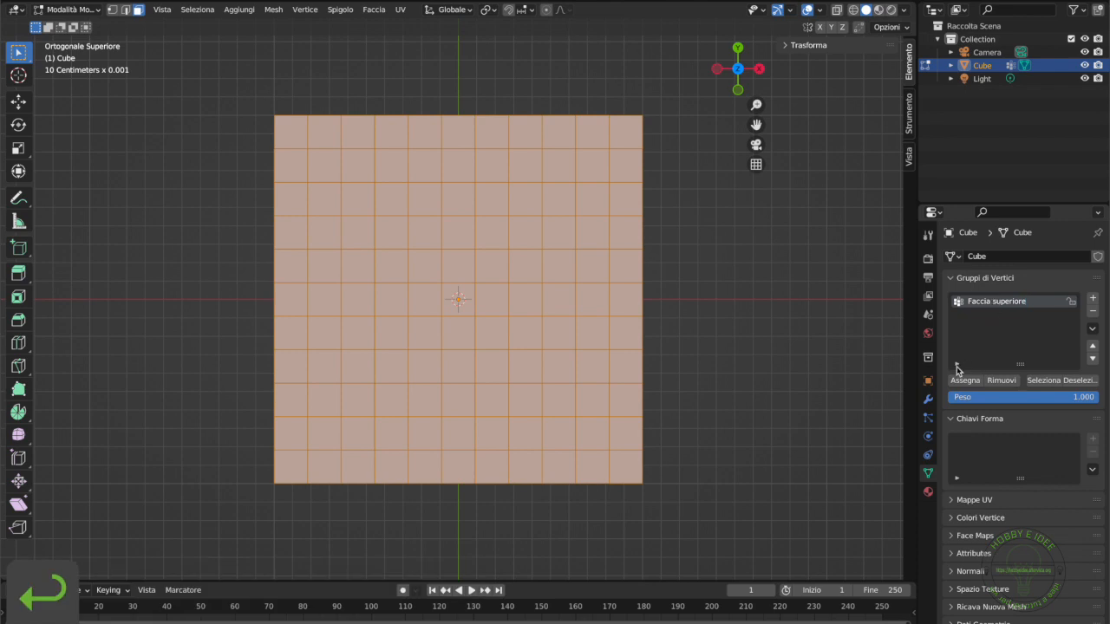
click(957, 383)
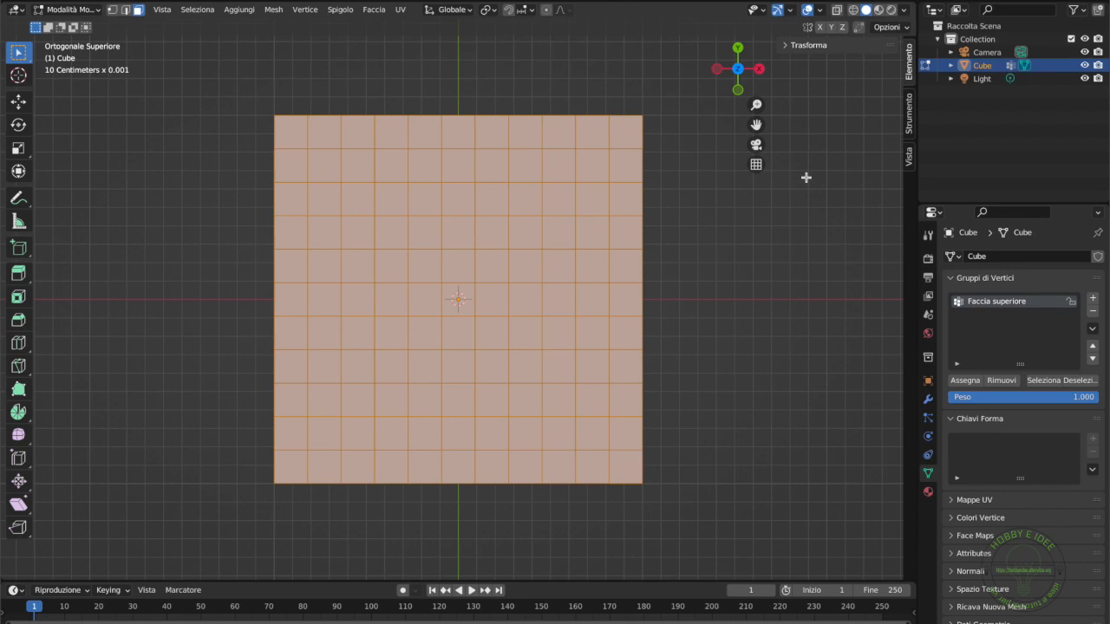
Step: Return to Object Mode and add a Subdivision Surface modifier to the slab
middle_drag(791, 243, 791, 243)
key(Tab)
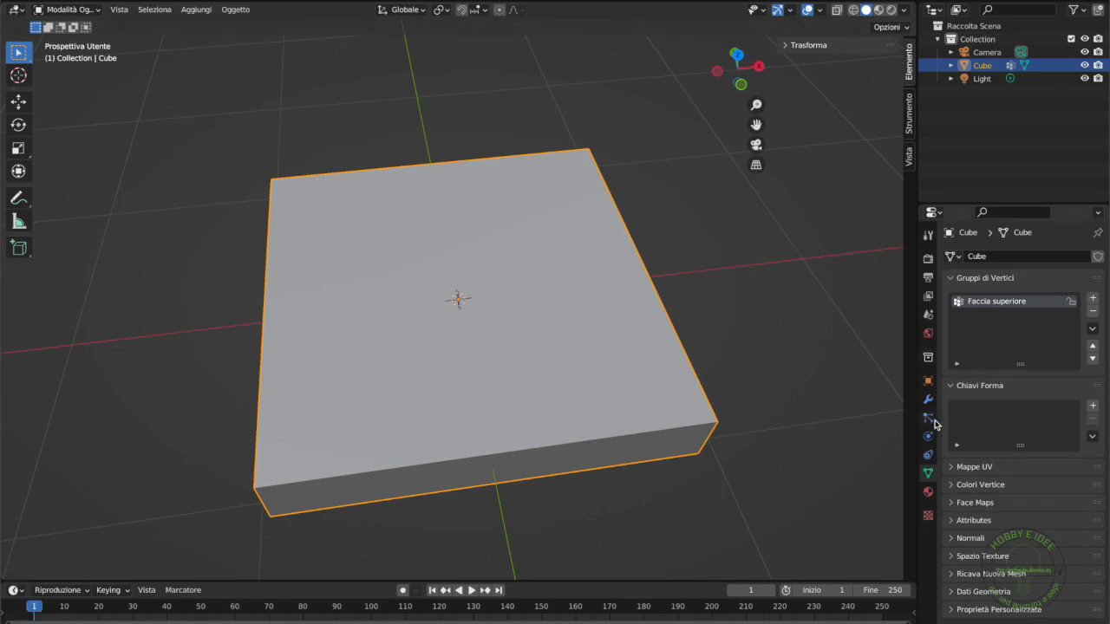
click(928, 399)
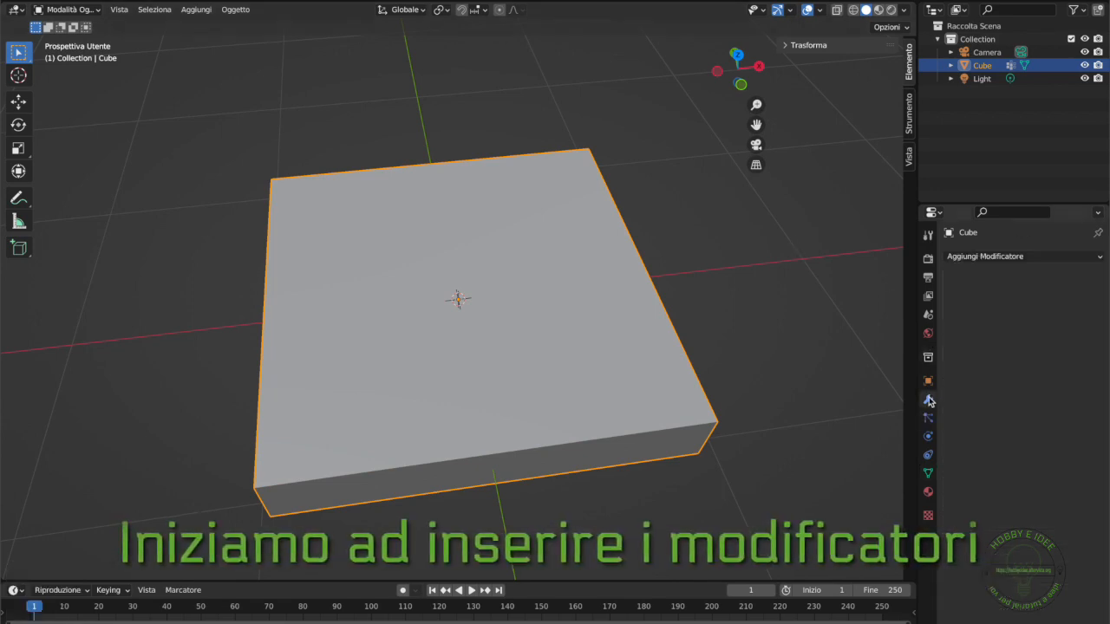
click(985, 256)
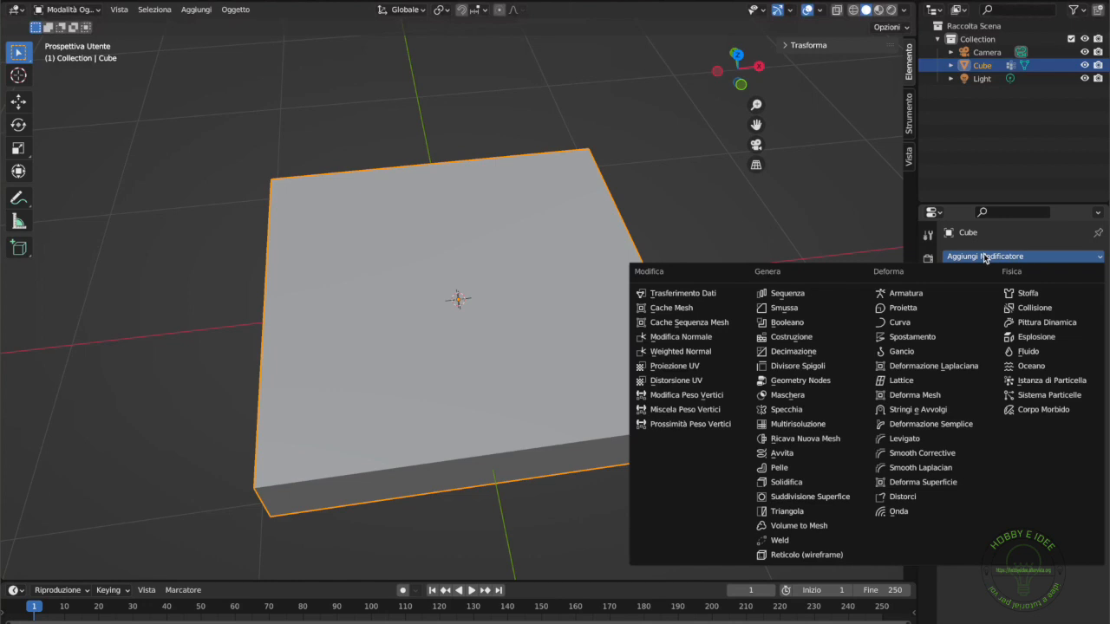
click(826, 497)
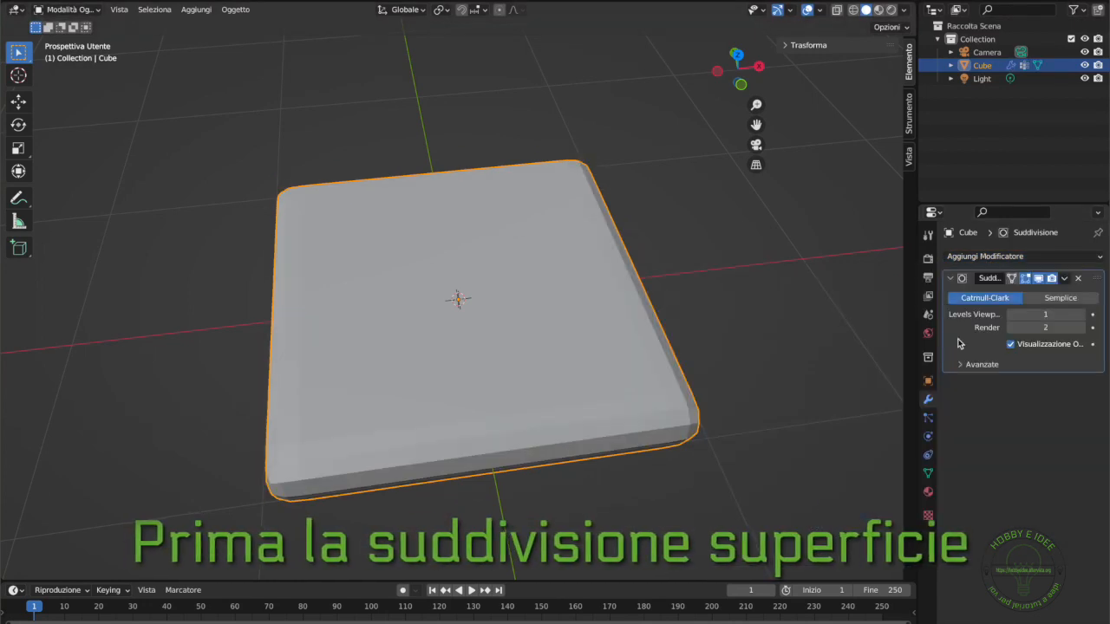
Step: Set the Subdivision modifier to Simple, with both the viewport and render levels at 3
click(1061, 299)
click(1056, 315)
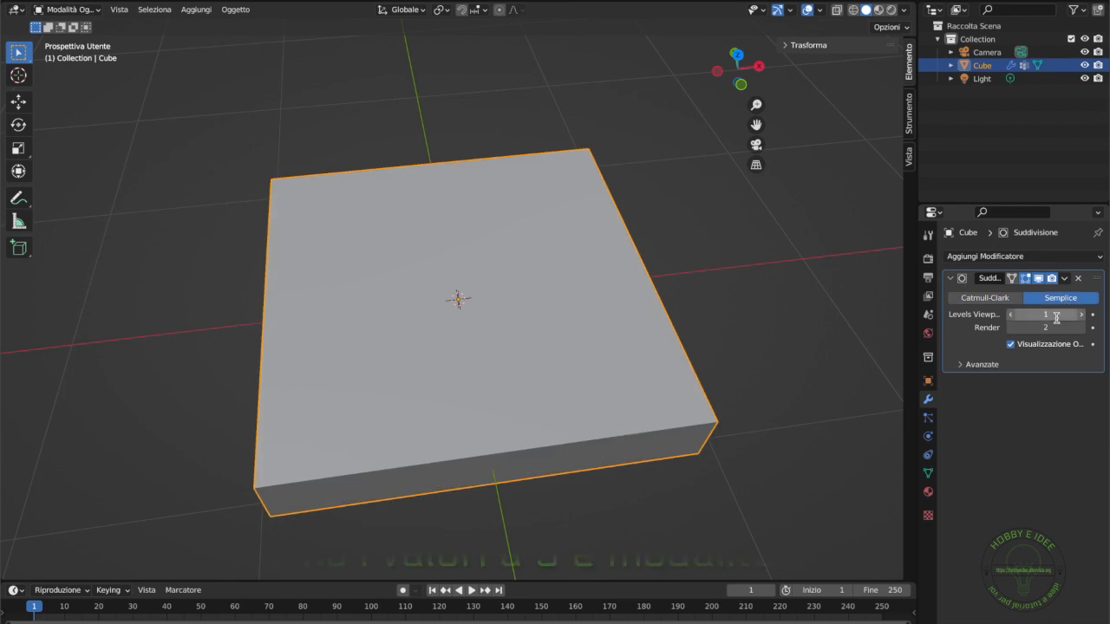
text(3)
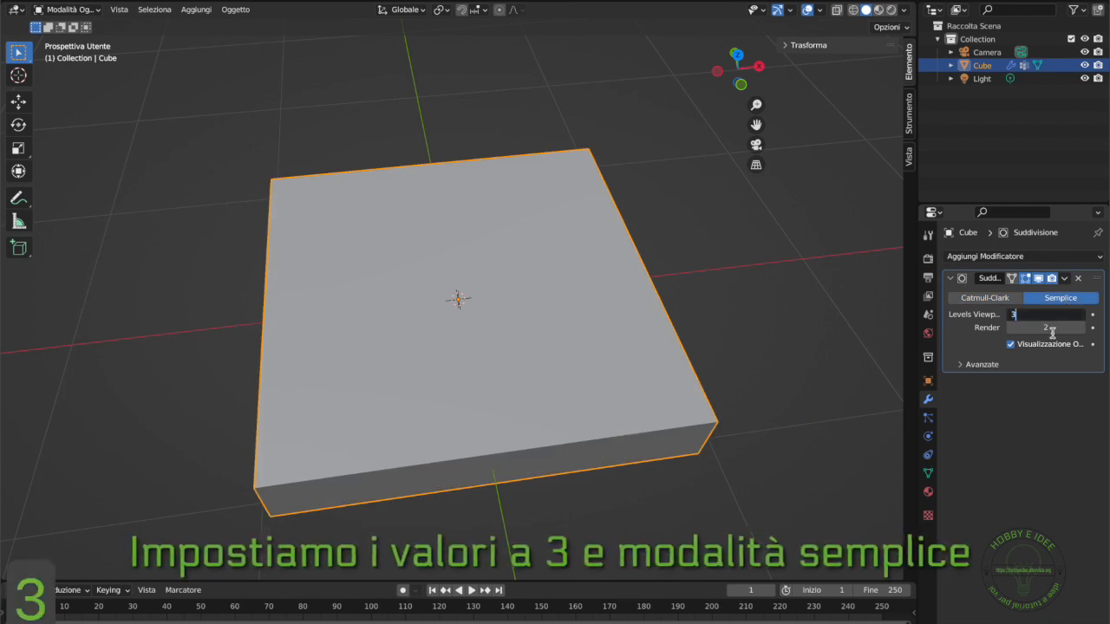
click(1050, 328)
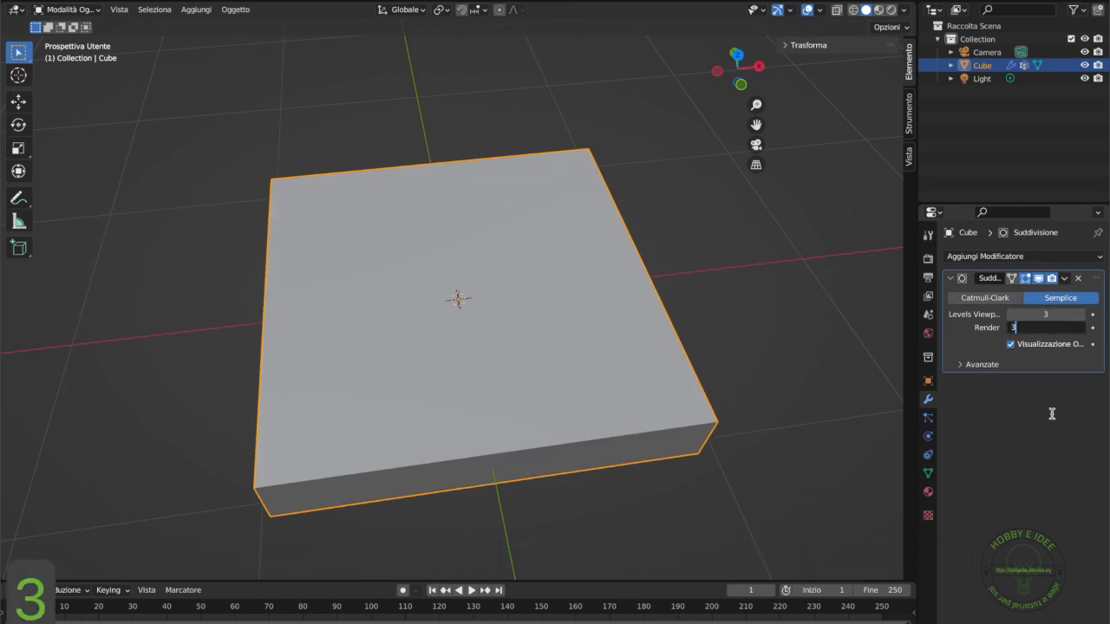
key(Return)
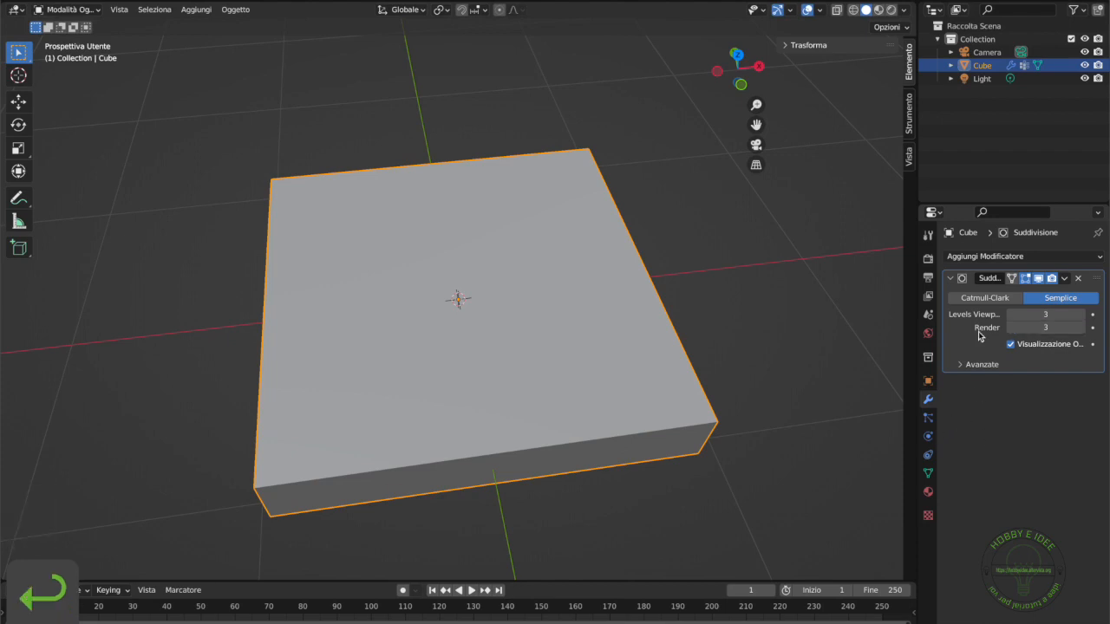
Step: Add a Displace (Spostamento) modifier to the slab and create a new texture for it
click(989, 256)
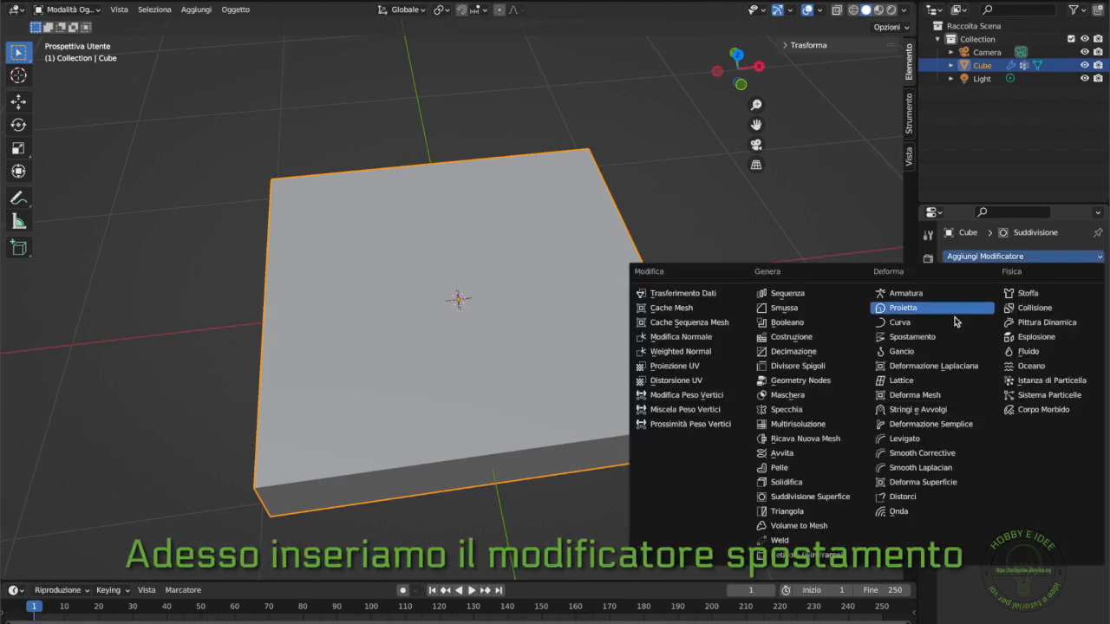
click(951, 343)
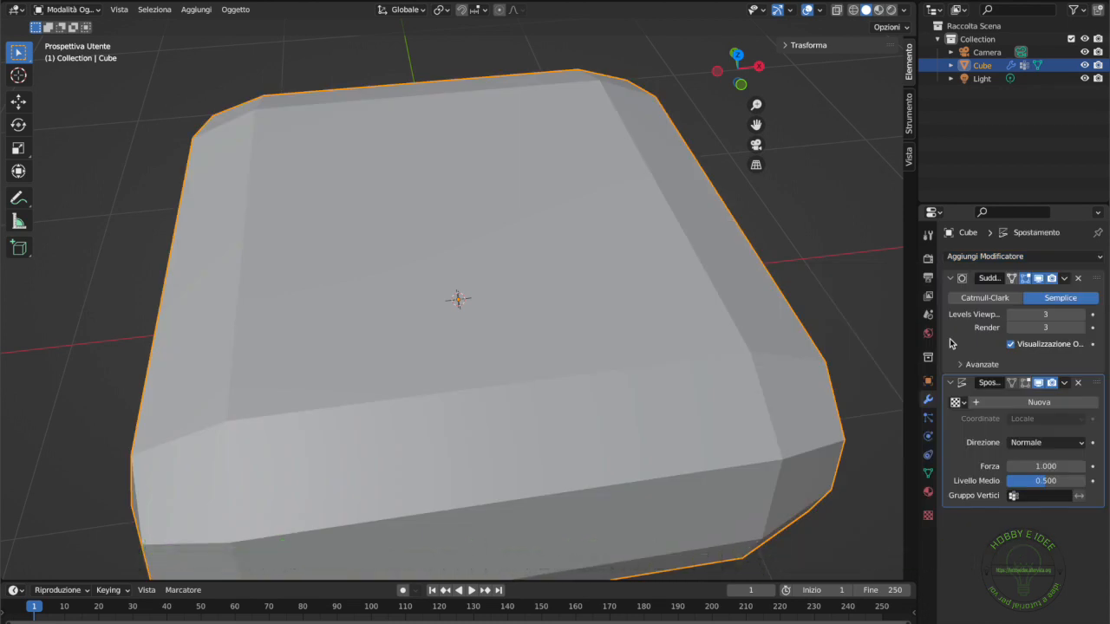
click(1033, 402)
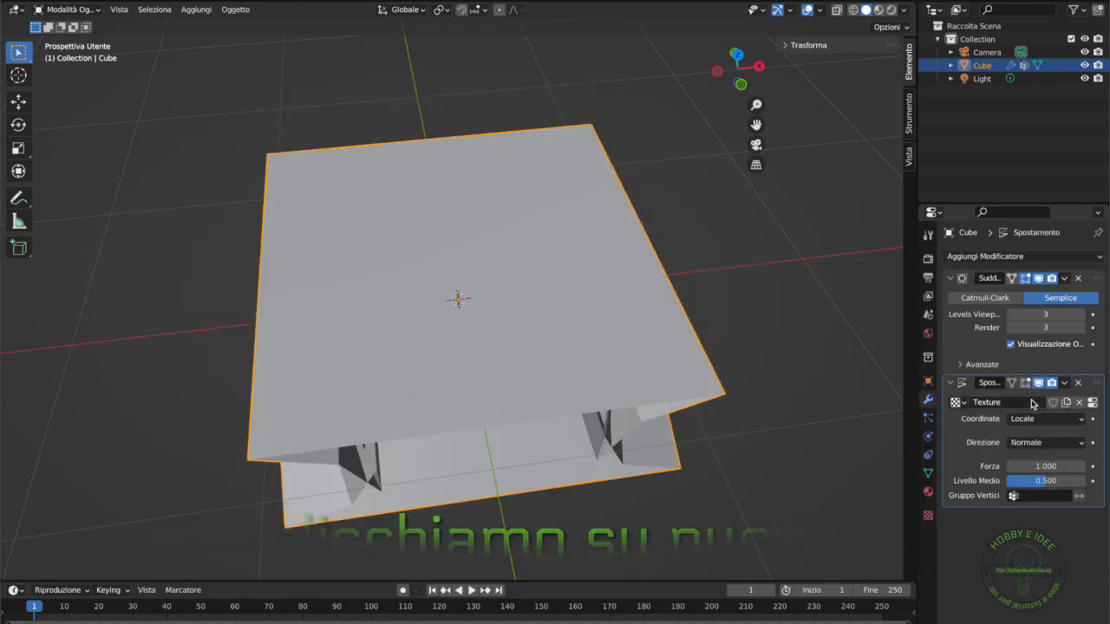
Step: Load cobblestone_floor_08_disp_4k.png as the image of the displacement texture
click(1092, 402)
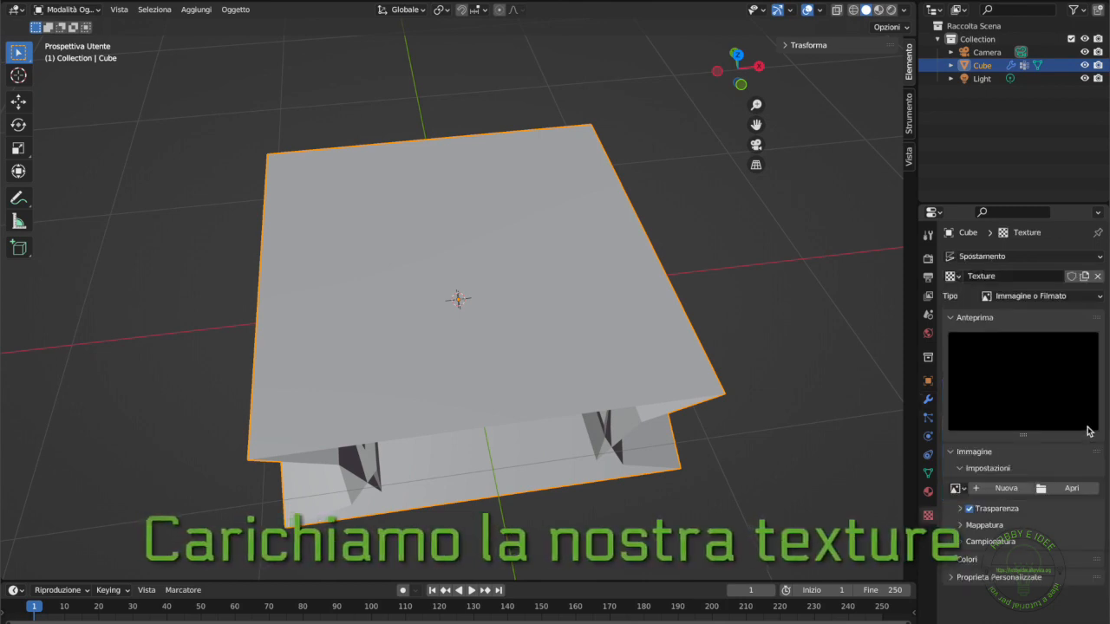
click(1071, 488)
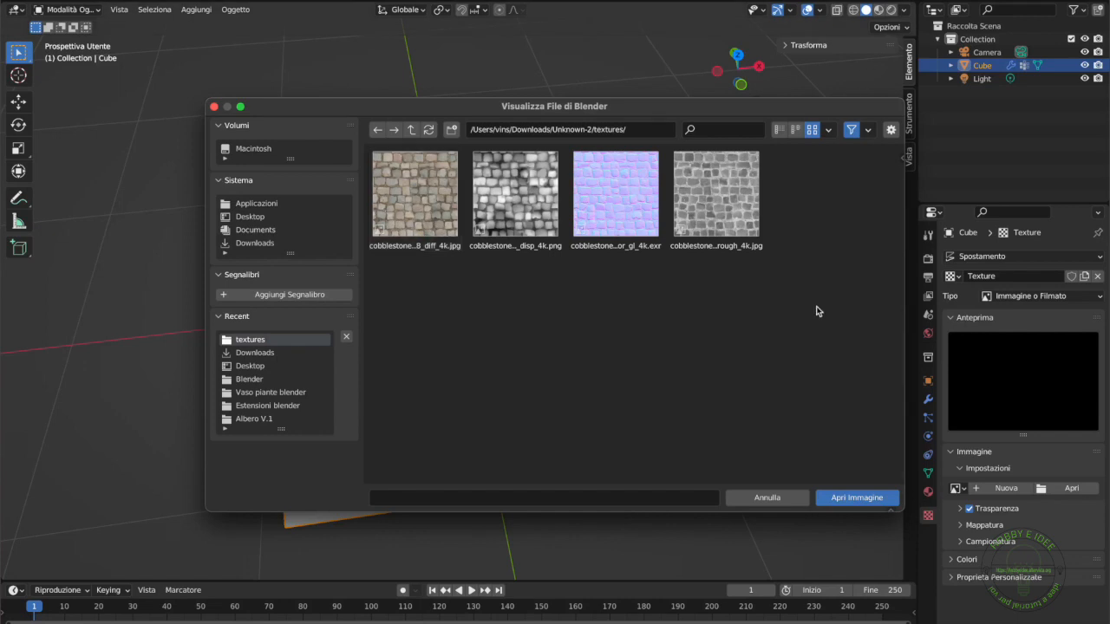
click(519, 199)
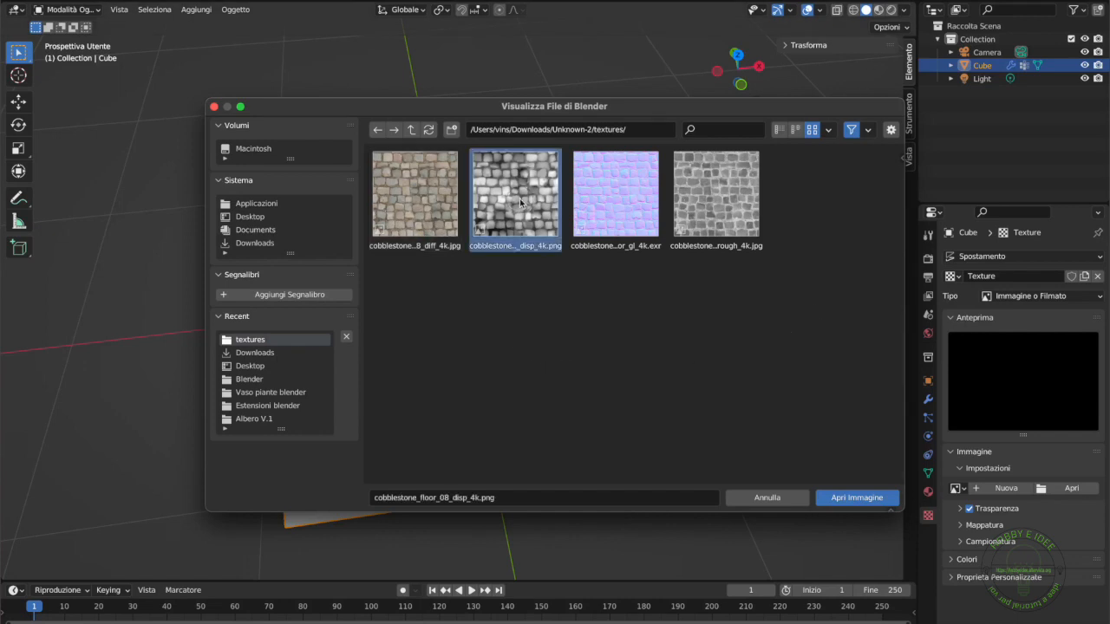
click(851, 491)
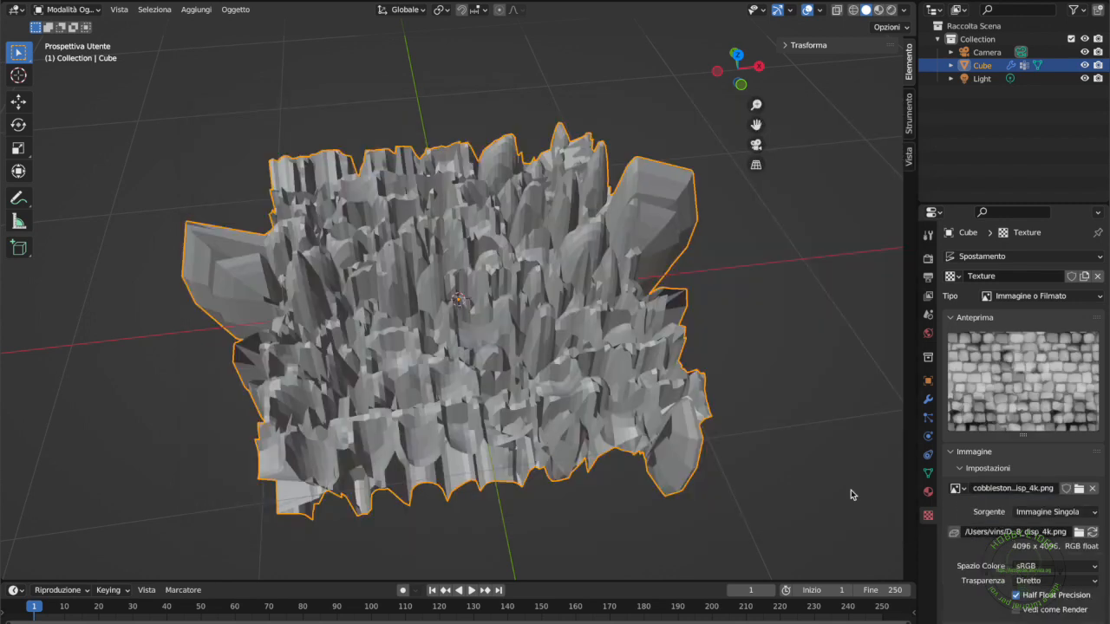
Step: Set the Displace modifier's strength to 0.1 and its midlevel to 0
click(927, 403)
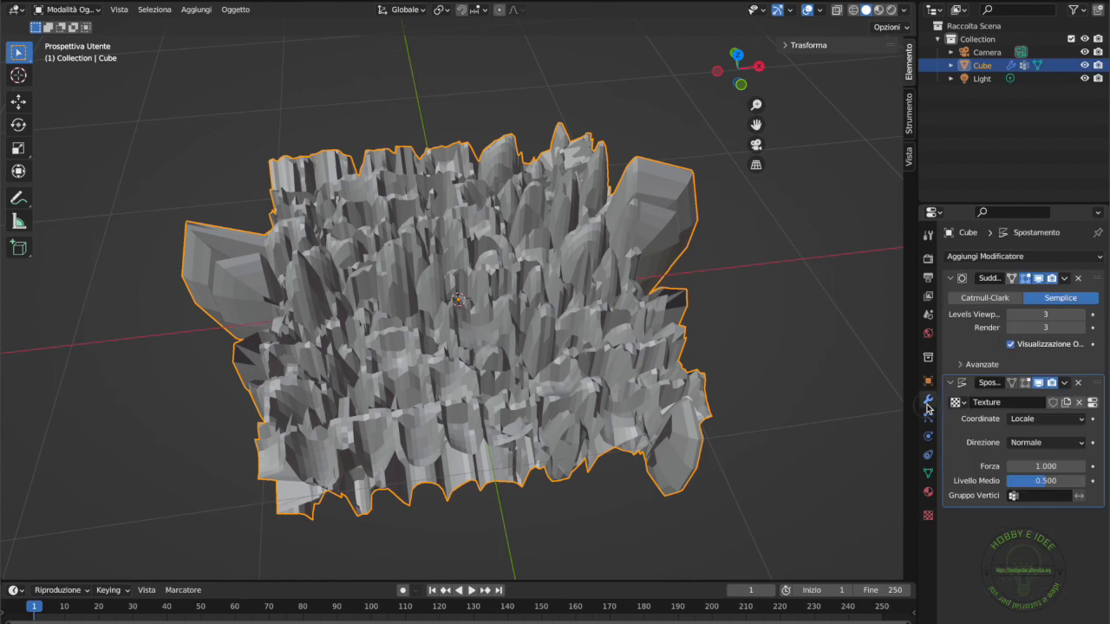
click(1052, 468)
text(0.1)
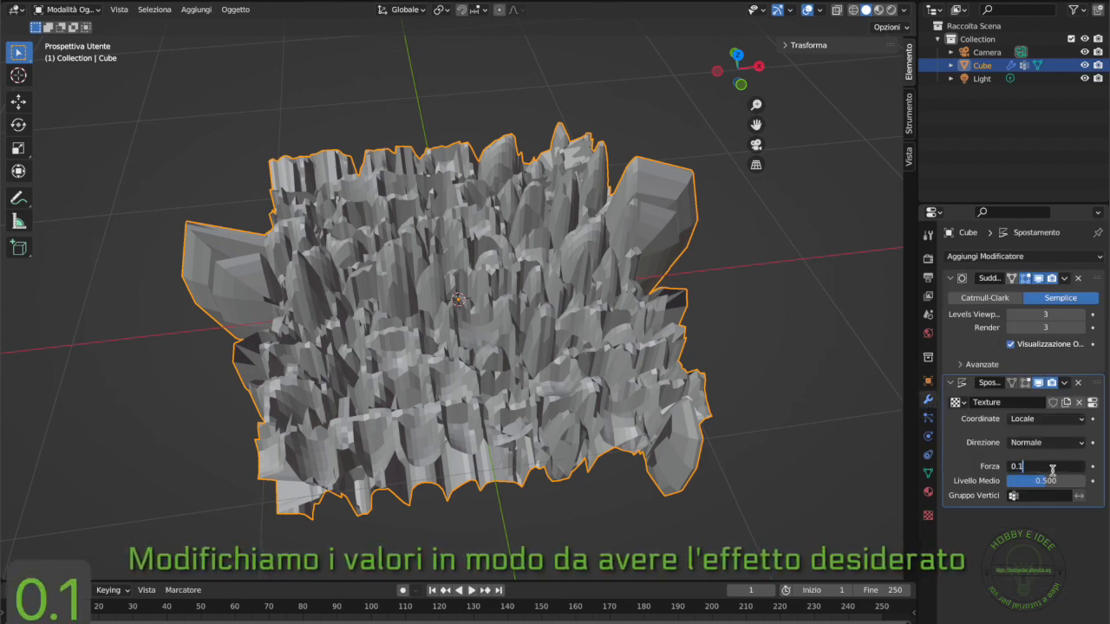
key(Return)
click(1051, 481)
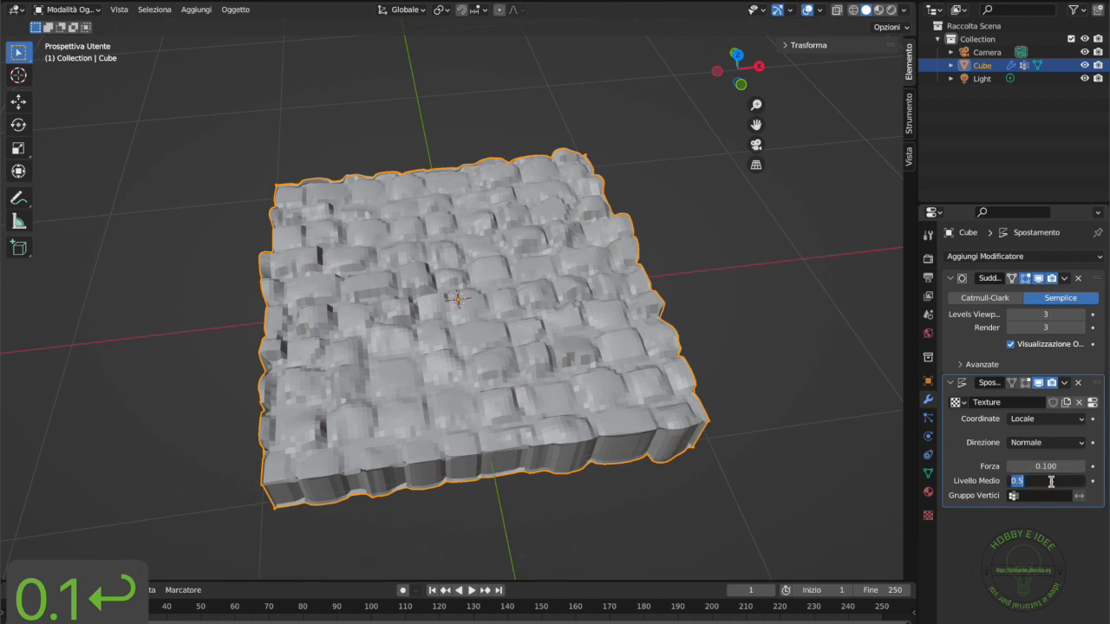
text(0)
key(Return)
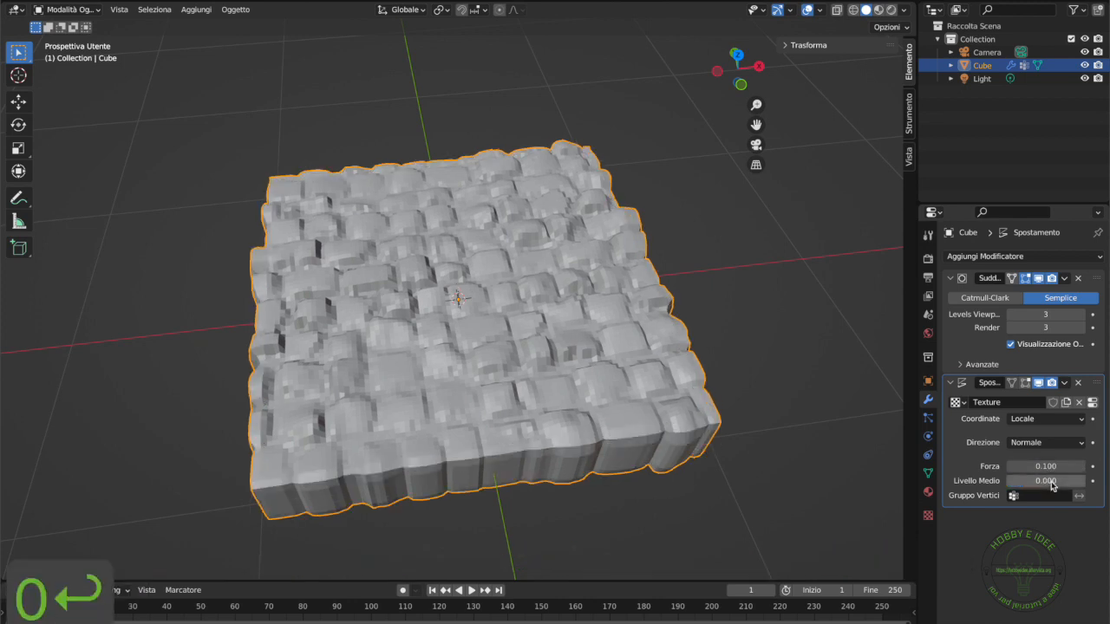
Step: Raise the Subdivision modifier's viewport and render levels to 6
click(1059, 312)
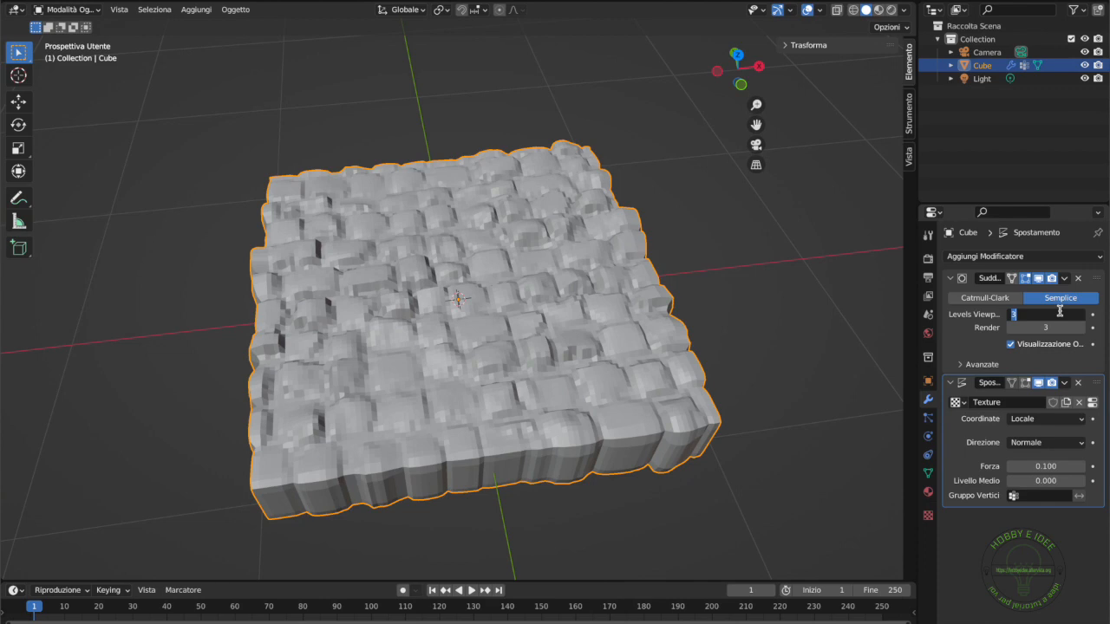
text(6)
key(Return)
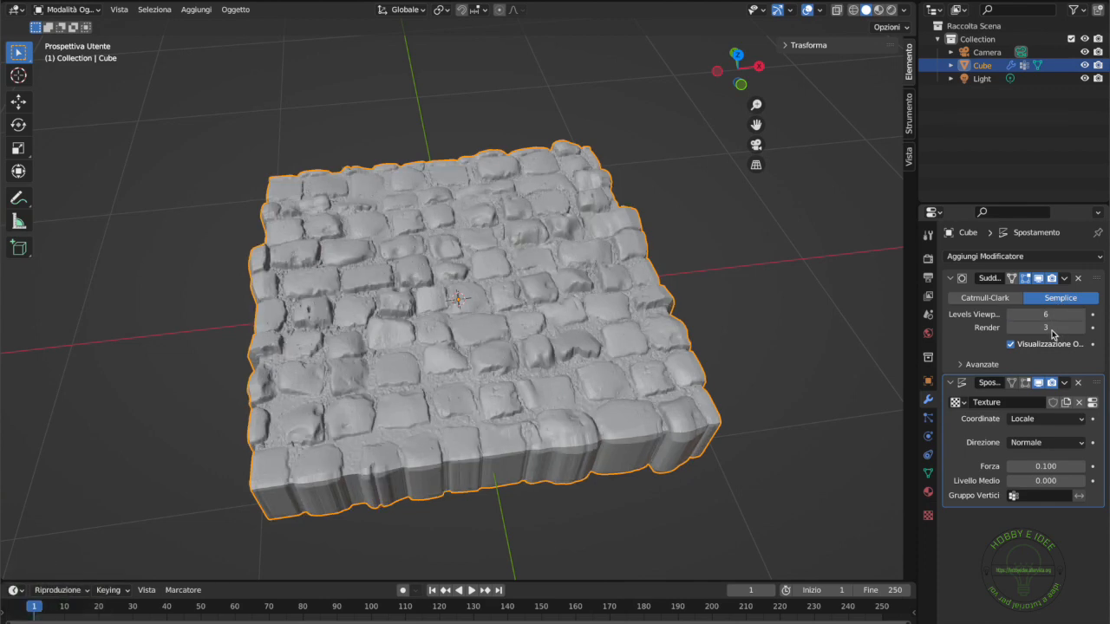
click(1052, 326)
text(5)
key(Return)
click(1050, 327)
text(6)
key(Return)
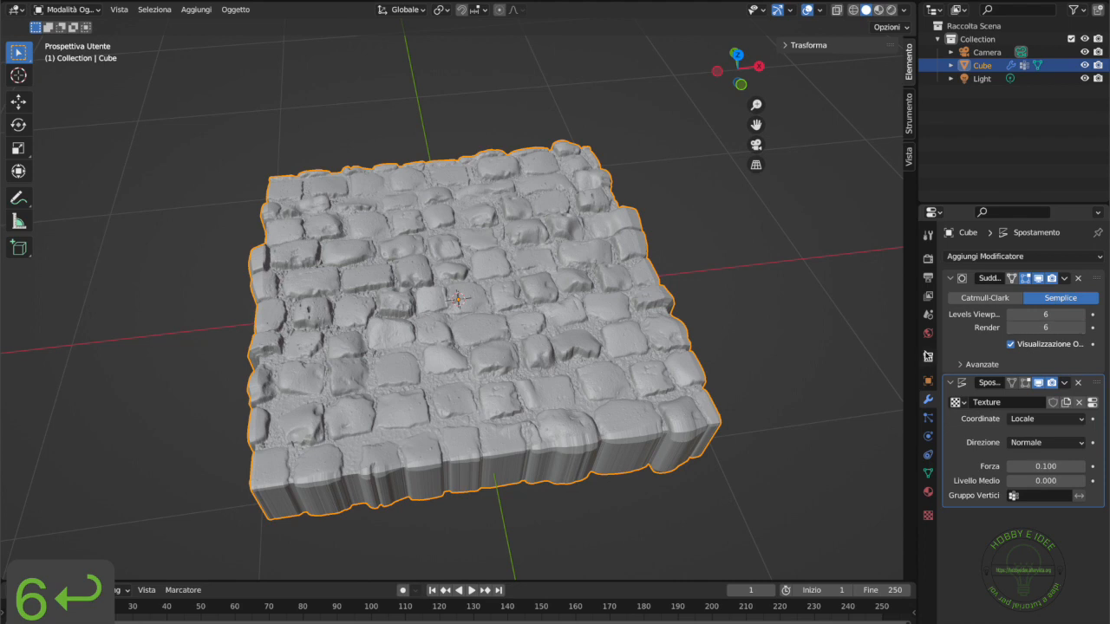
Step: Limit the Displace modifier to the "Faccia superiore" vertex group and inspect the slab's underside
click(1014, 498)
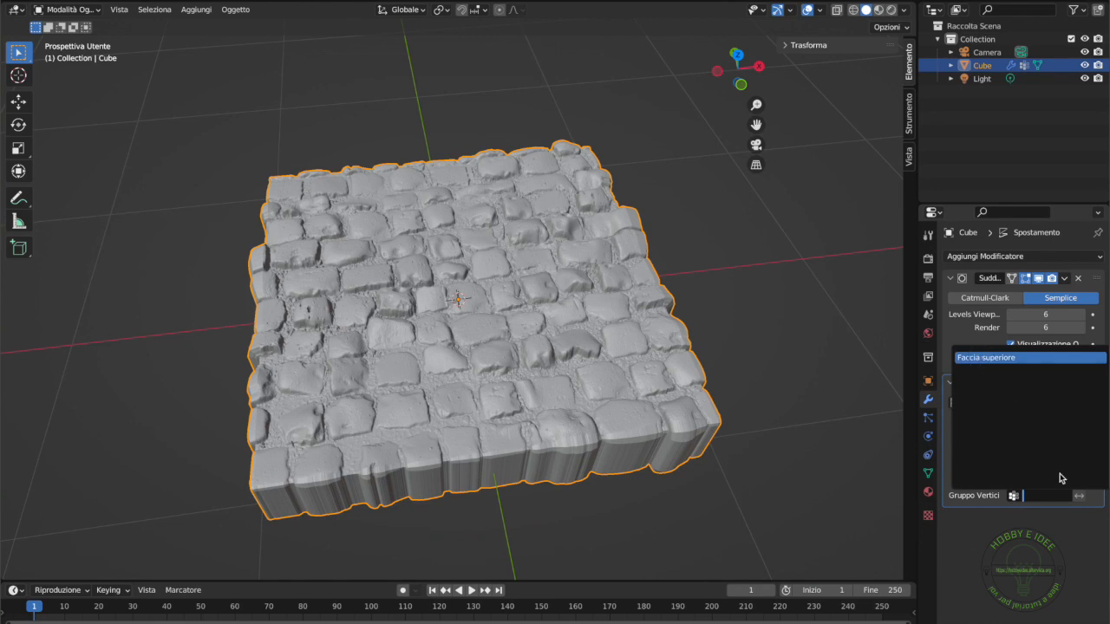
key(Return)
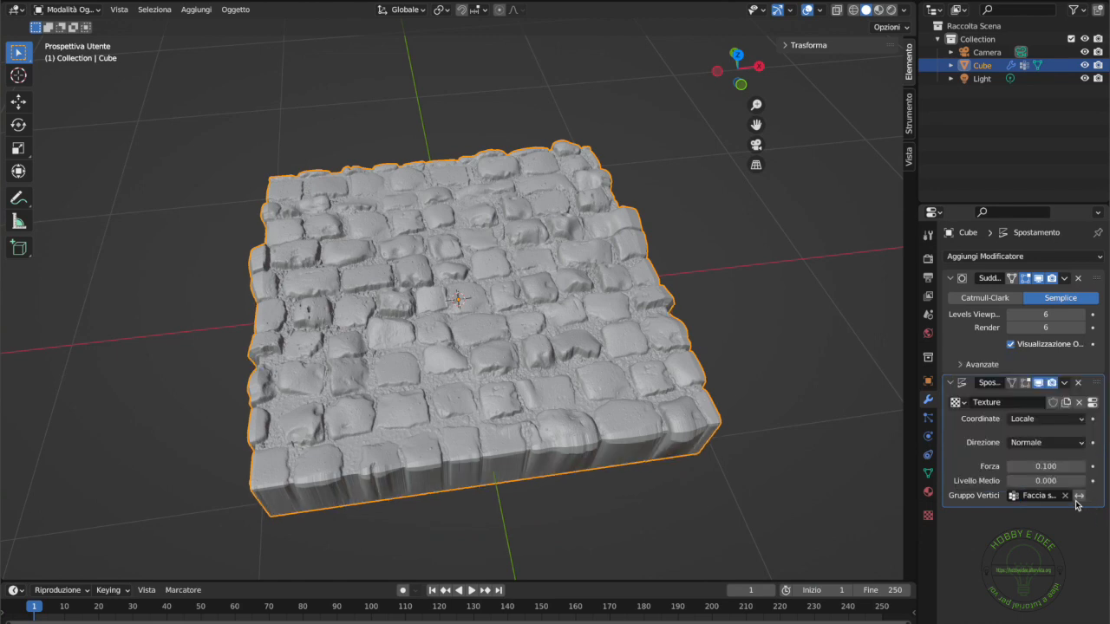
mouse_move(778, 525)
middle_down()
mouse_move(758, 485)
mouse_move(777, 526)
middle_up()
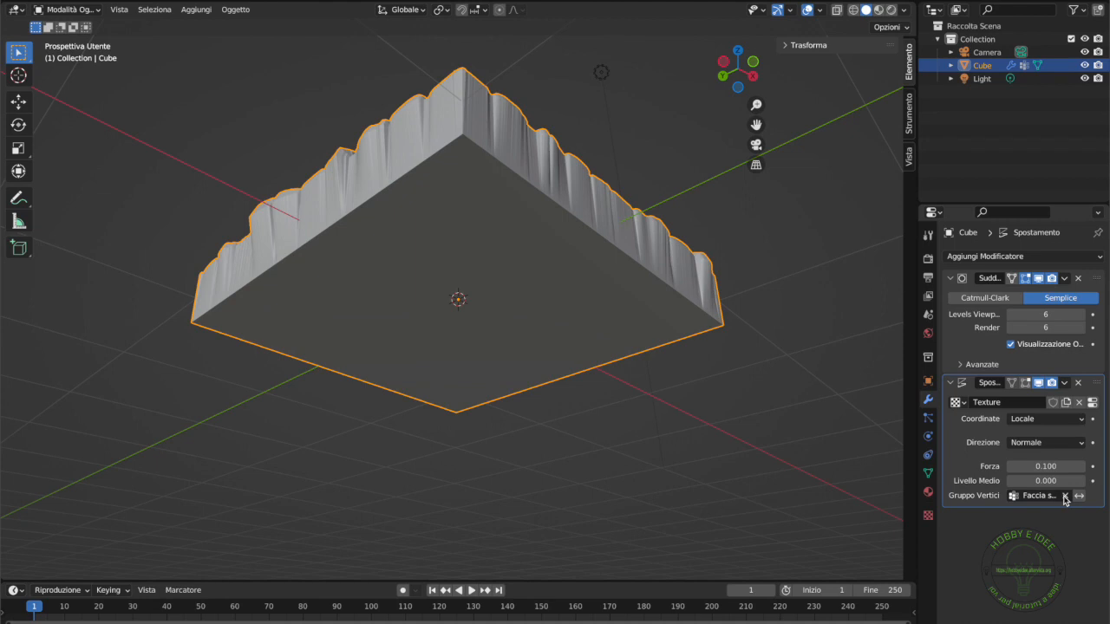
Step: Clear the Displace modifier's vertex group to compare the slab with displacement on all sides
click(1064, 496)
click(1040, 495)
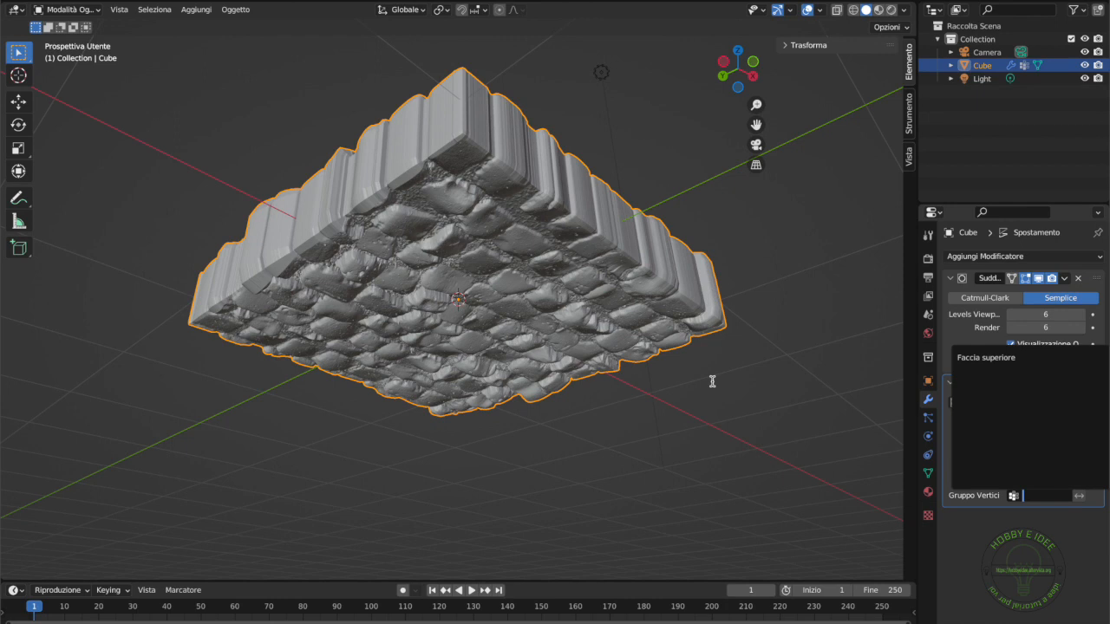
key(Down)
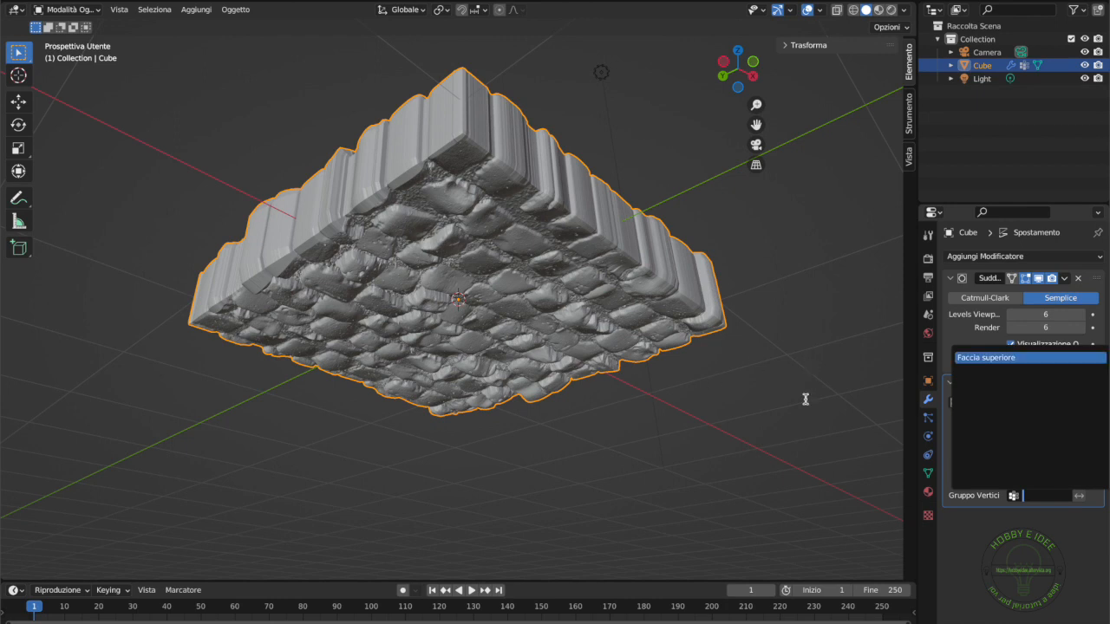
click(984, 506)
mouse_move(695, 433)
middle_down()
mouse_move(695, 373)
mouse_move(695, 433)
middle_up()
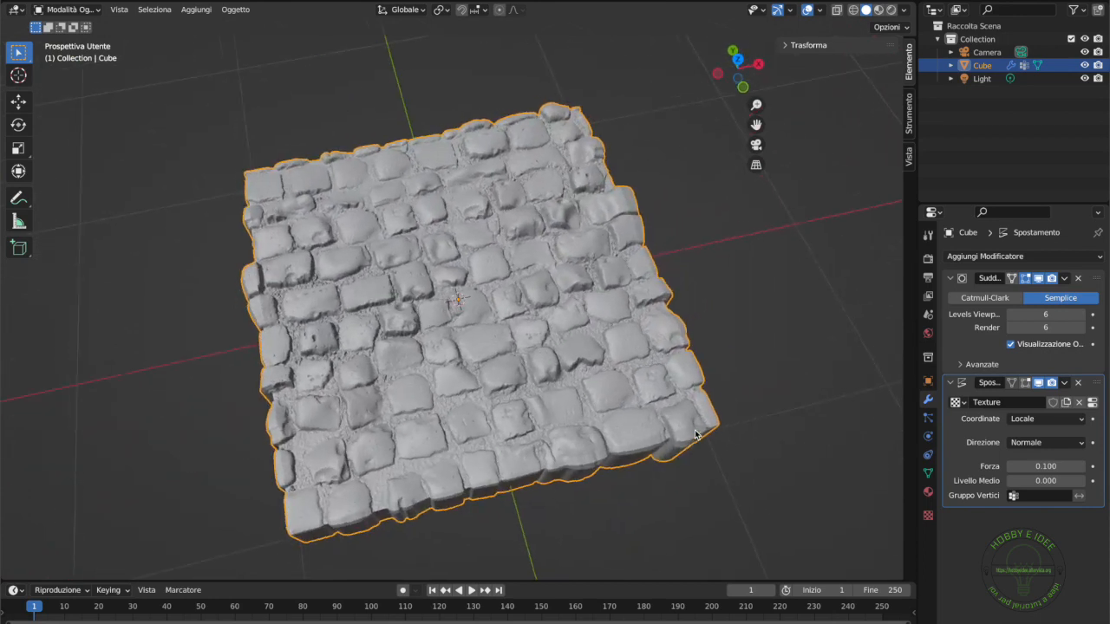
Step: Assign the "Faccia superiore" vertex group to the Displace modifier again
click(1013, 495)
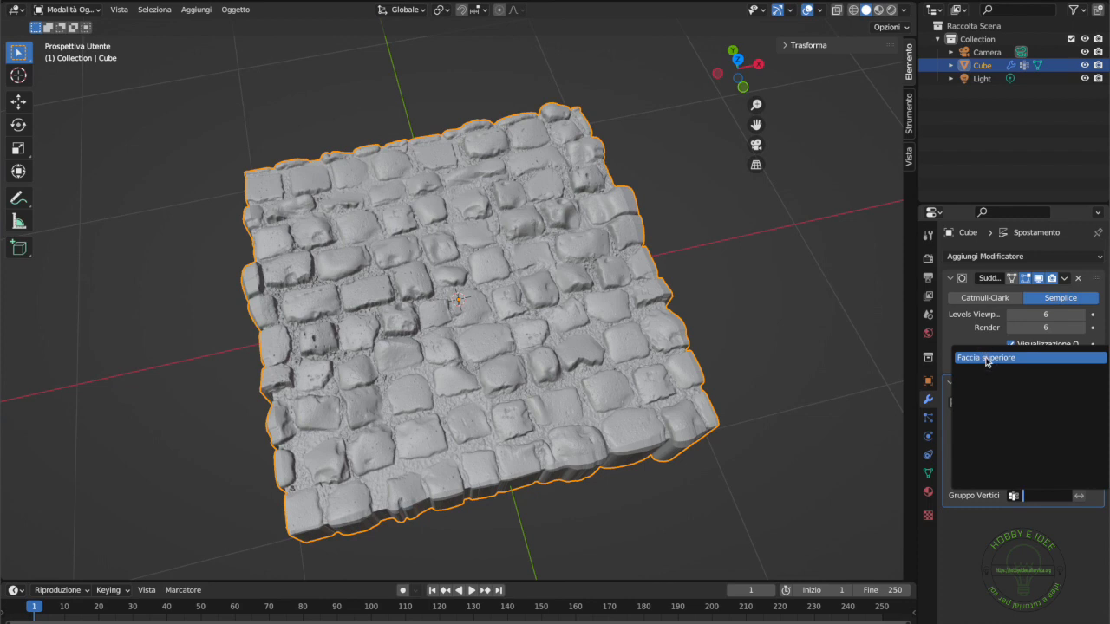
key(Return)
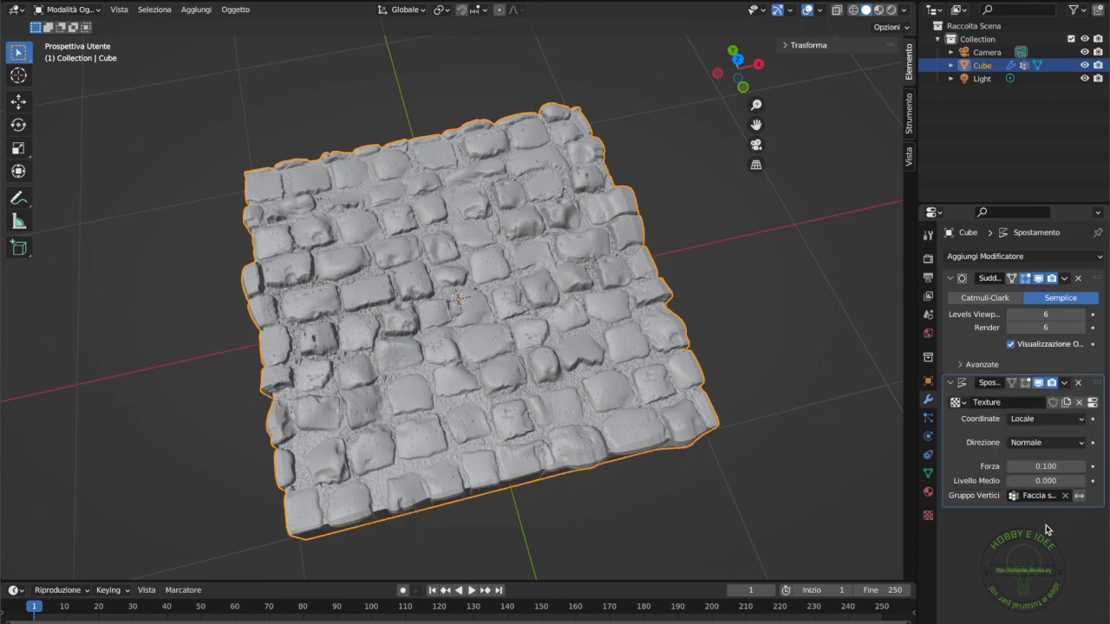
mouse_move(779, 461)
middle_down()
mouse_move(779, 413)
mouse_move(801, 379)
mouse_move(779, 466)
middle_up()
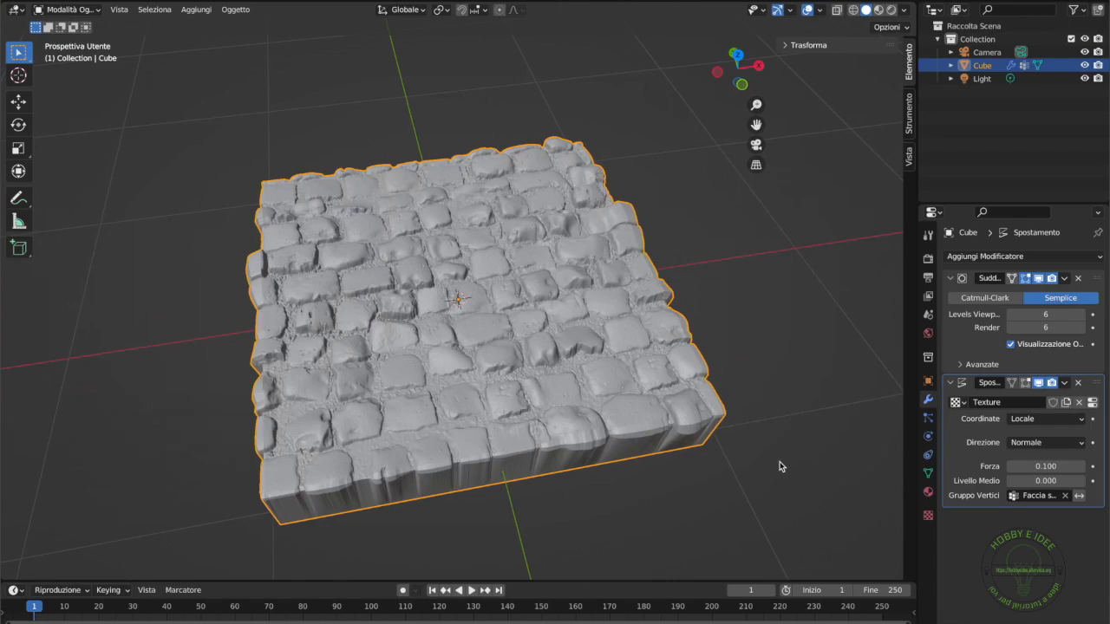